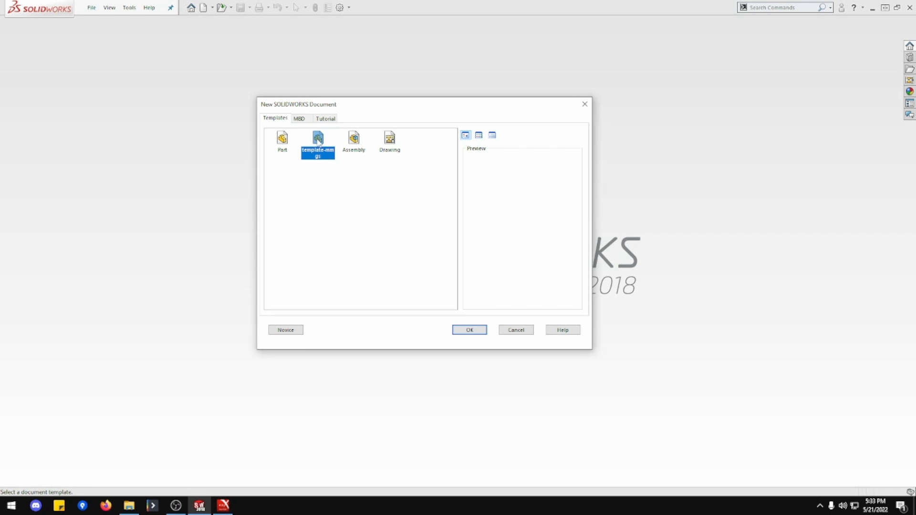
Step: Create a new part from the template-mmgs template and open a sketch on the Top Plane
double_click(318, 142)
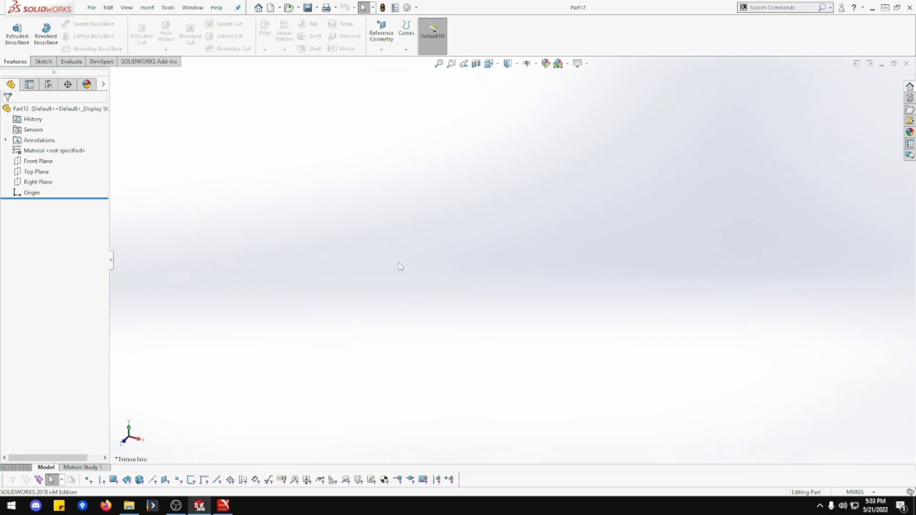
right_click(35, 171)
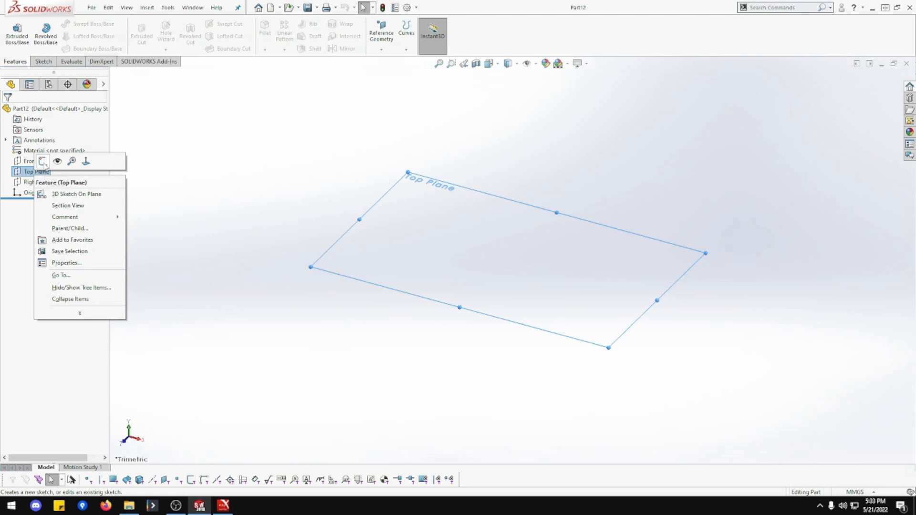
left_click(46, 161)
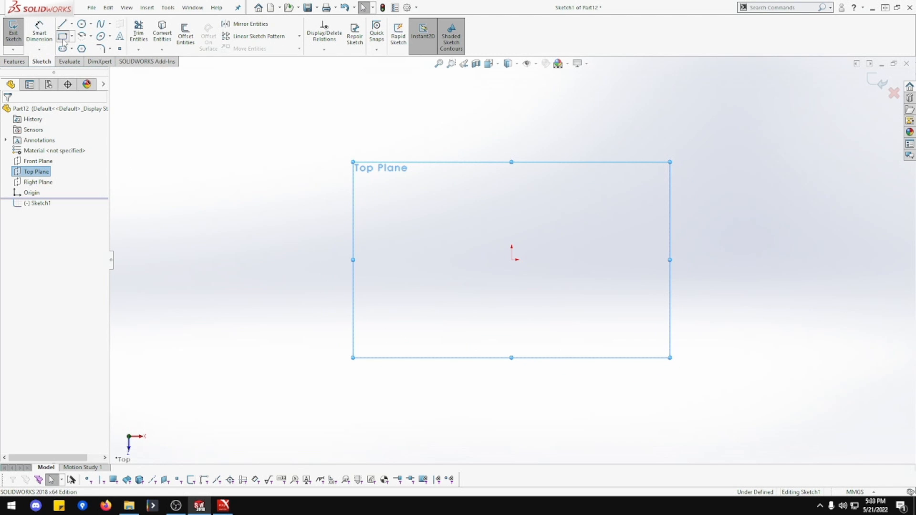
Step: Sketch a corner rectangle from the origin up and to the right, about 90 mm wide and 75 mm high
left_click(62, 36)
left_click(511, 260)
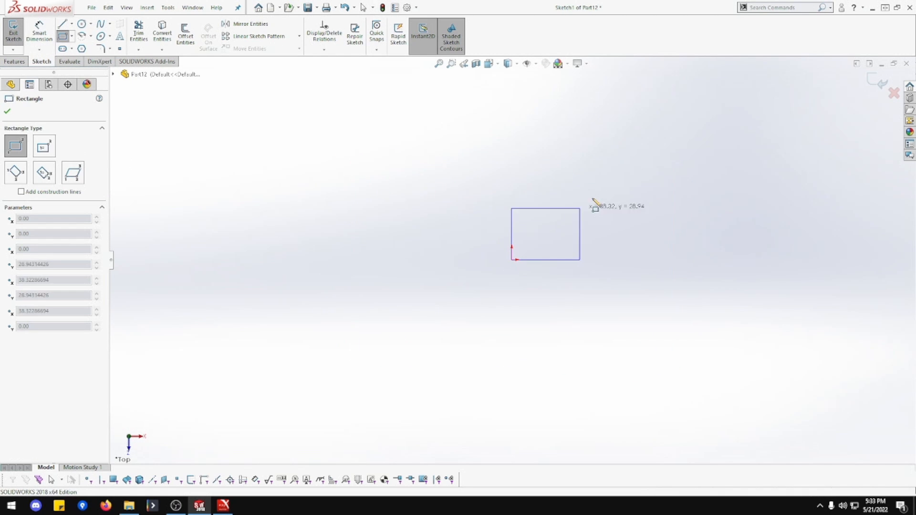
left_click(672, 126)
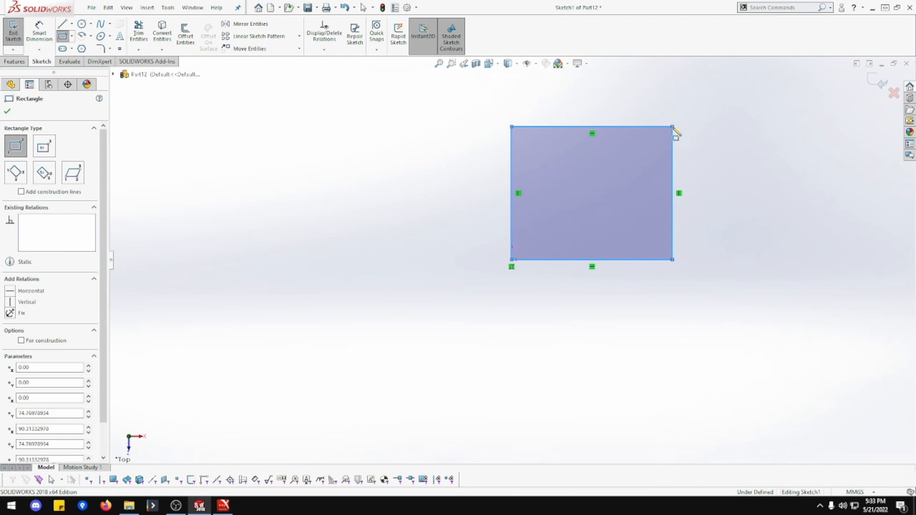
Step: Dimension the rectangle's left edge and bottom edge to 115 mm each
left_click(39, 33)
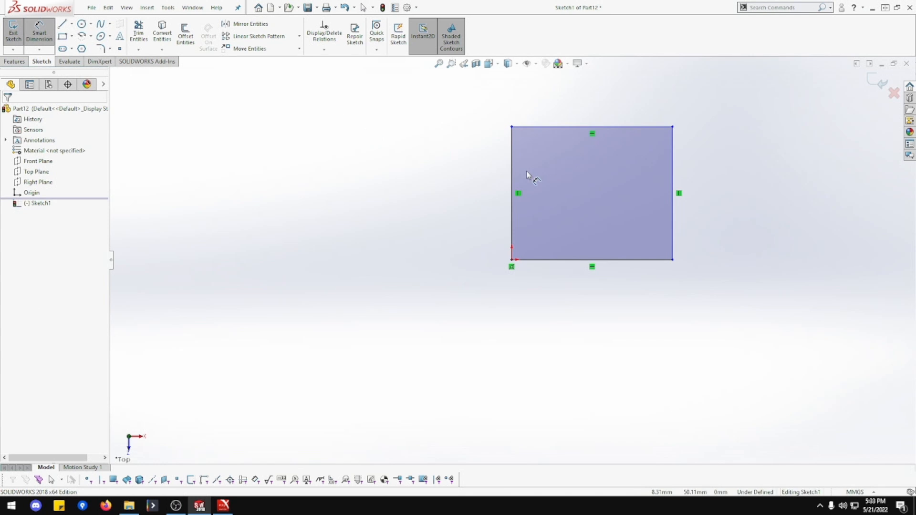
left_click(511, 176)
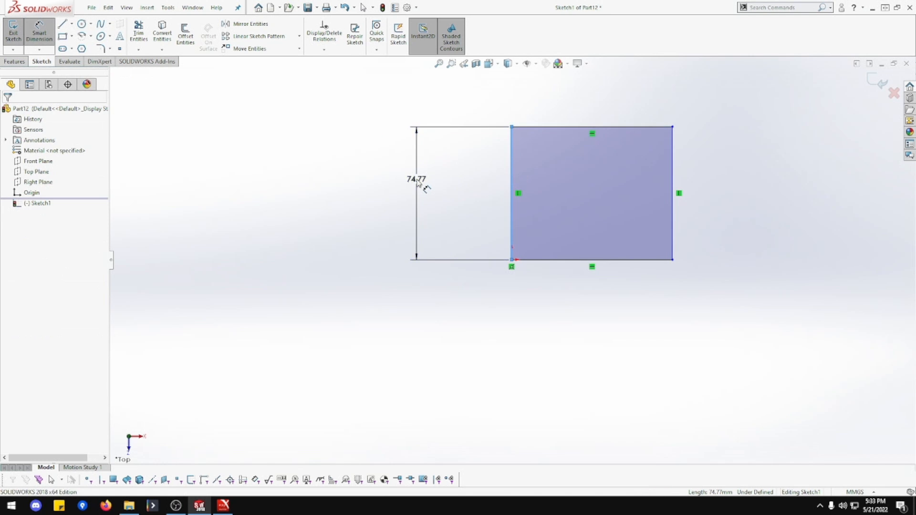
left_click(416, 183)
type("115")
key("Return")
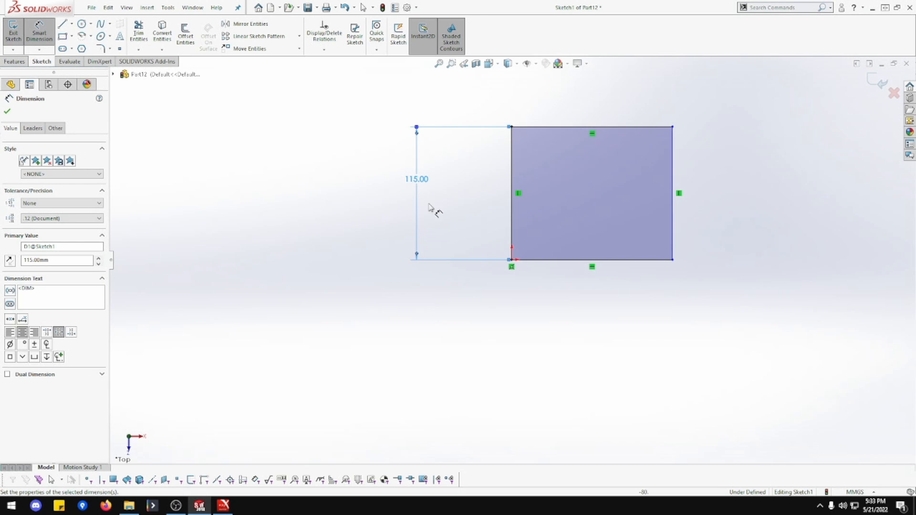
left_click(588, 261)
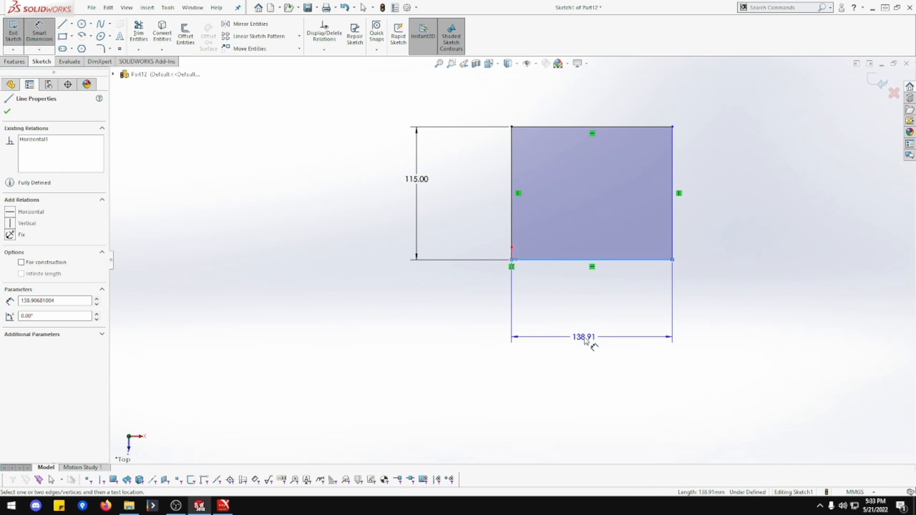
left_click(586, 341)
type("115")
key("Return")
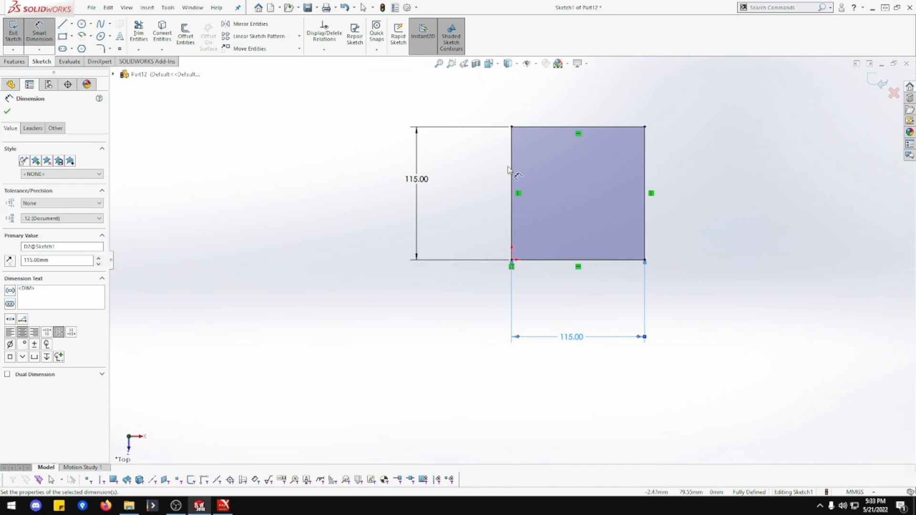
Step: Move the width and height dimensions closer to the edges of the square
left_click(438, 67)
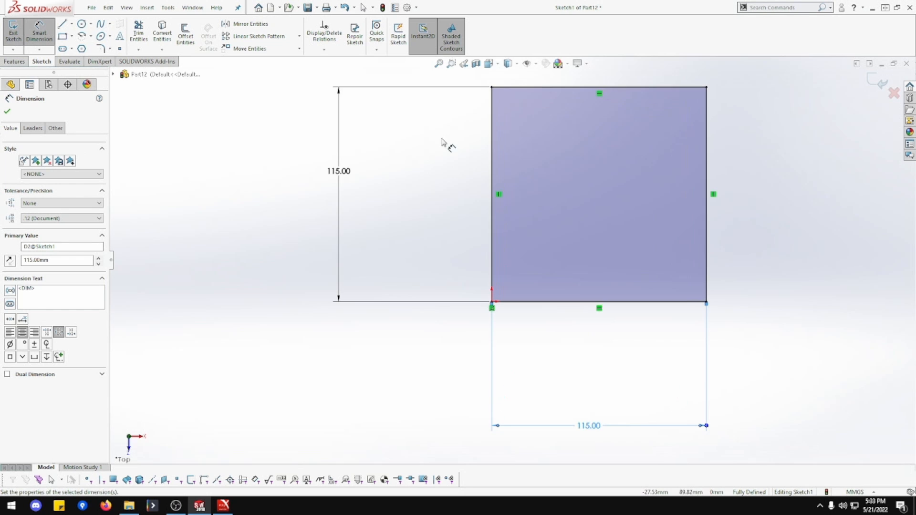
left_click_drag(592, 438, 596, 339)
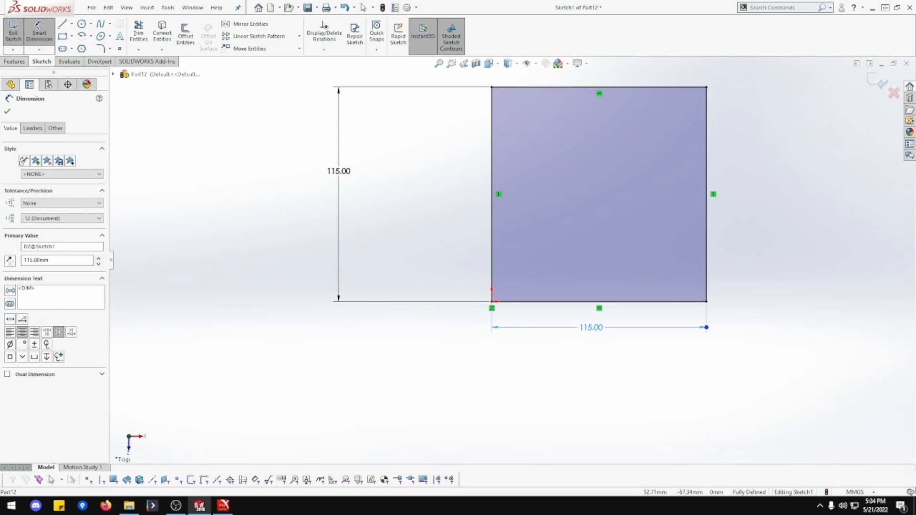
left_click_drag(339, 172, 480, 174)
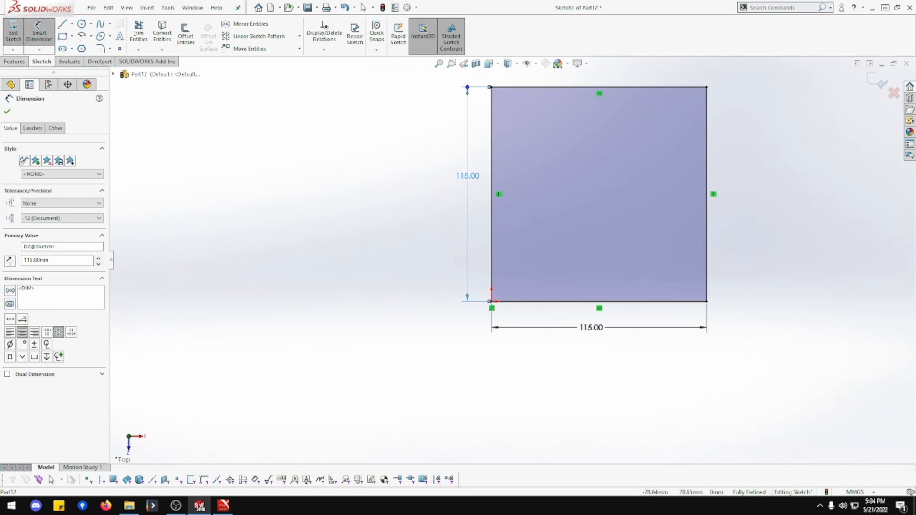
left_click(439, 64)
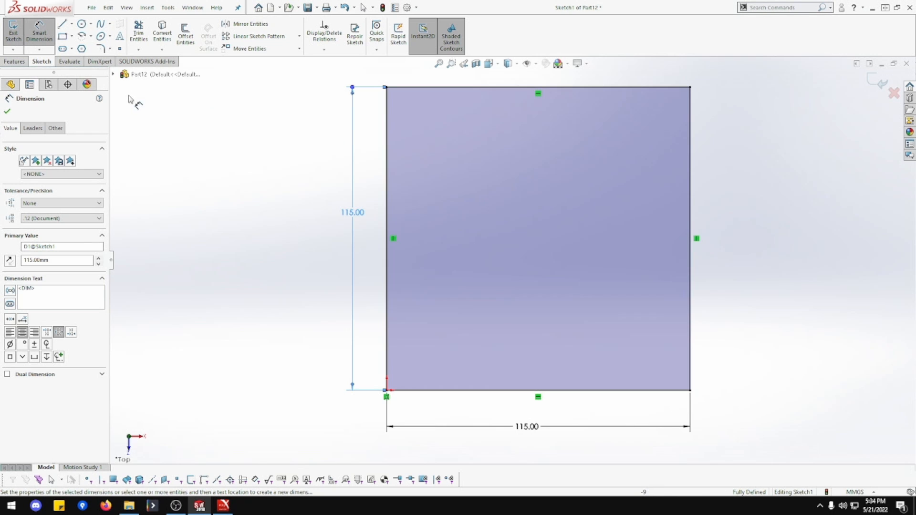
Step: Cut off the square's upper-right corner with a diagonal line starting about 24.5 mm along the upper edge, trimming away the outer segments
left_click(63, 24)
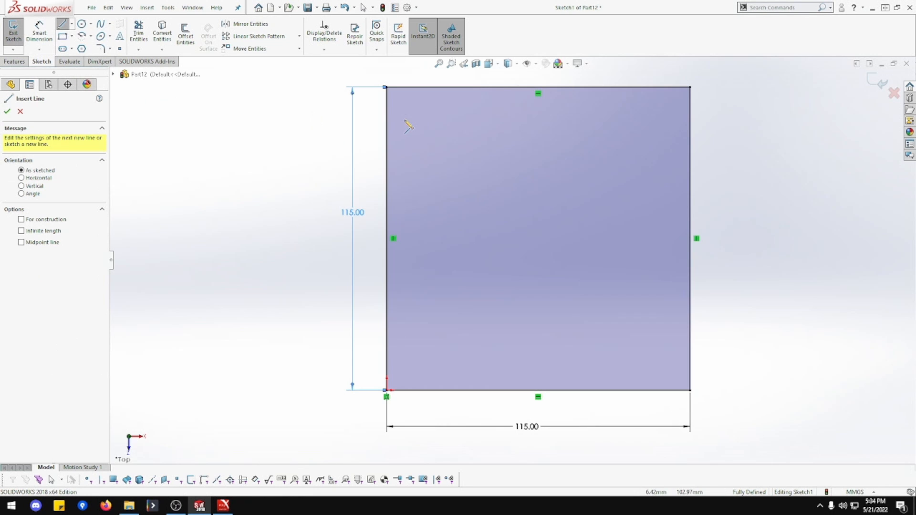
left_click(452, 87)
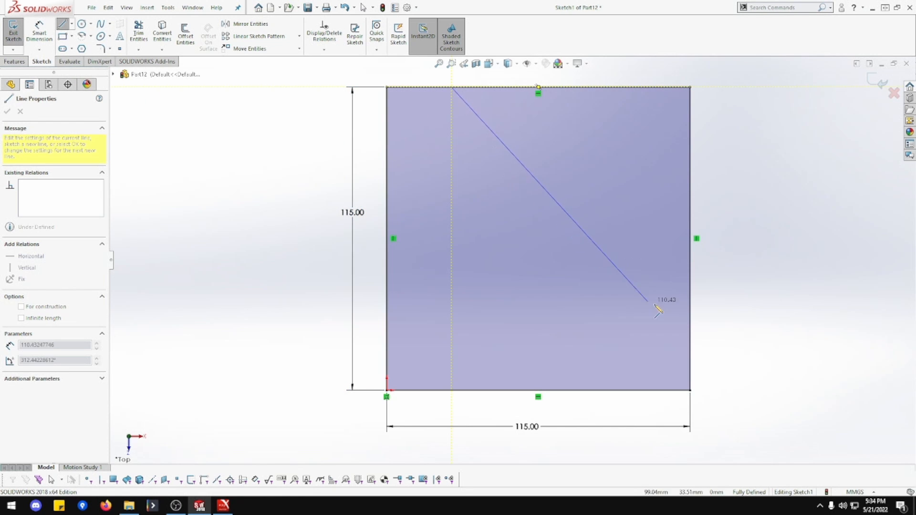
left_click(689, 315)
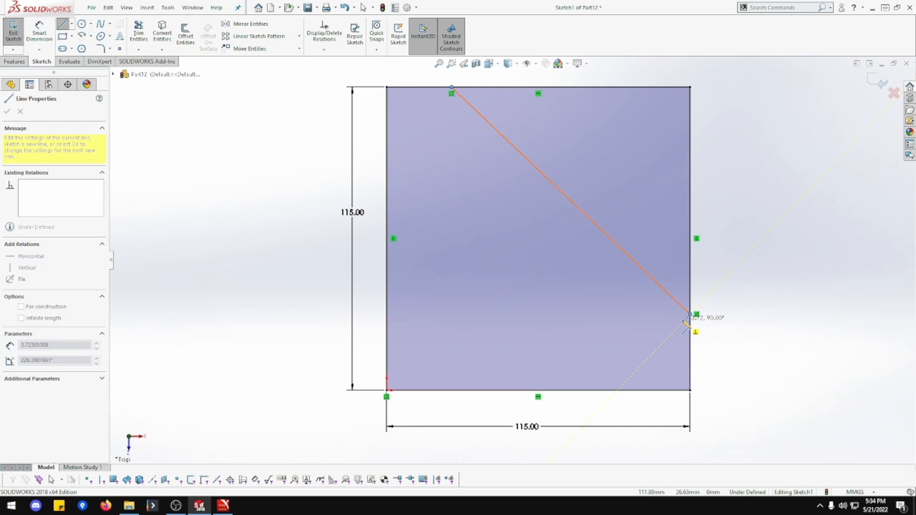
key("Escape")
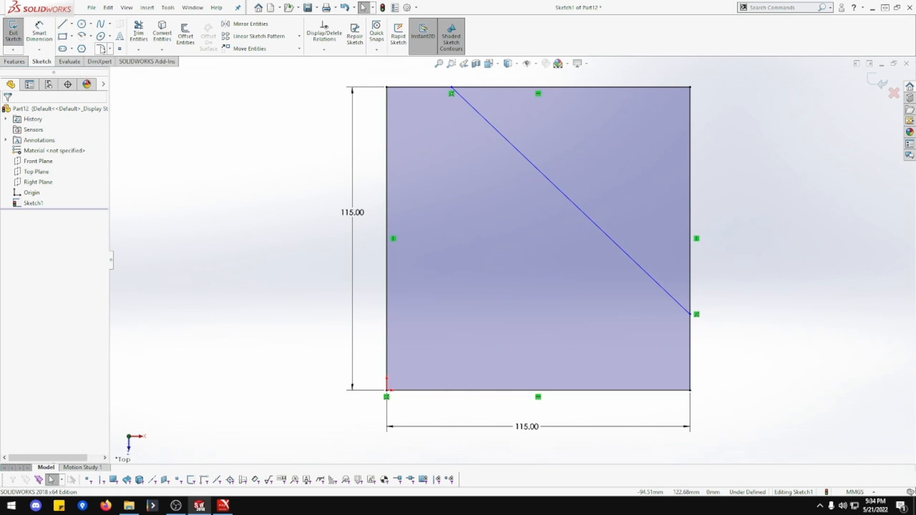
left_click(135, 38)
mouse_move(701, 125)
left_mouse_down()
mouse_move(662, 119)
mouse_move(634, 84)
left_mouse_up()
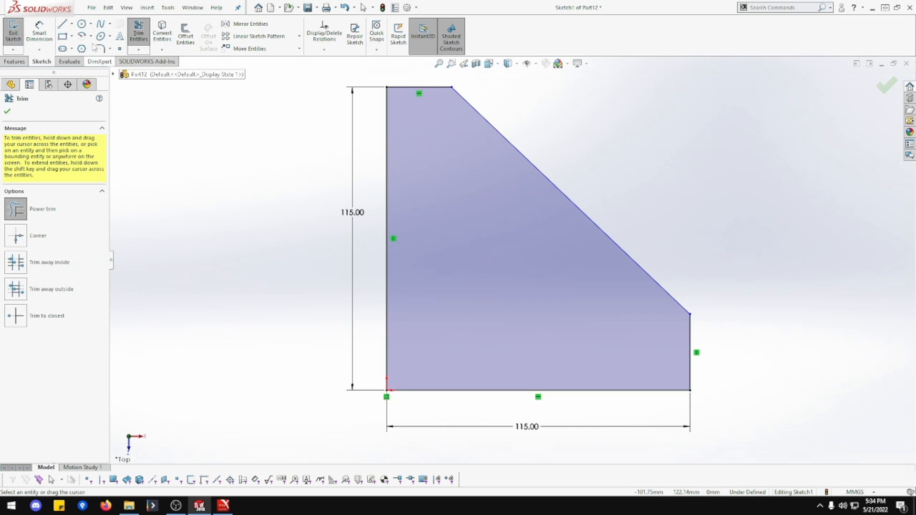
Step: Dimension the profile's short upper edge and short right edge to 25 mm each
left_click(39, 32)
left_click(402, 87)
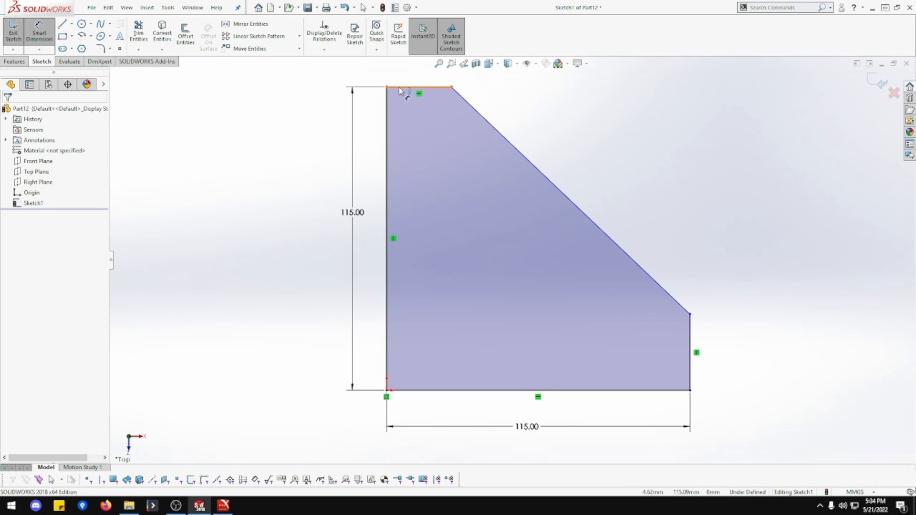
left_click(405, 73)
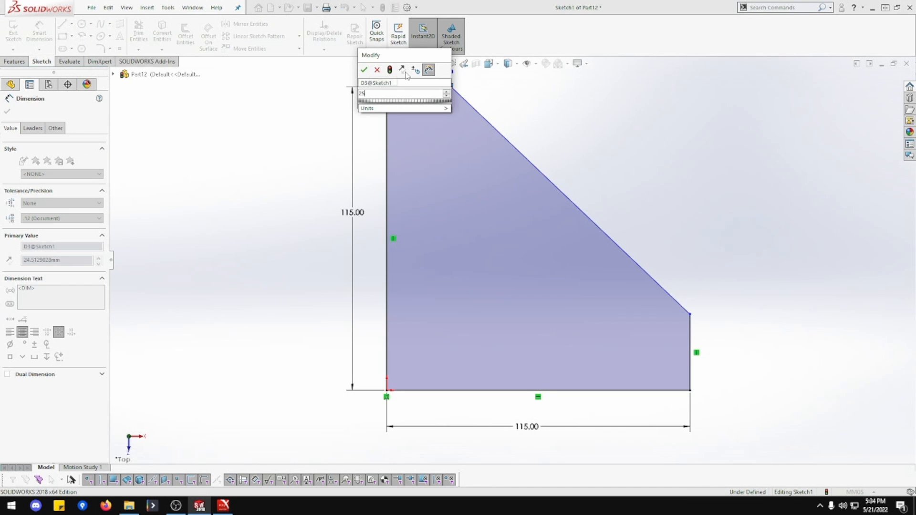
type("25")
key("Return")
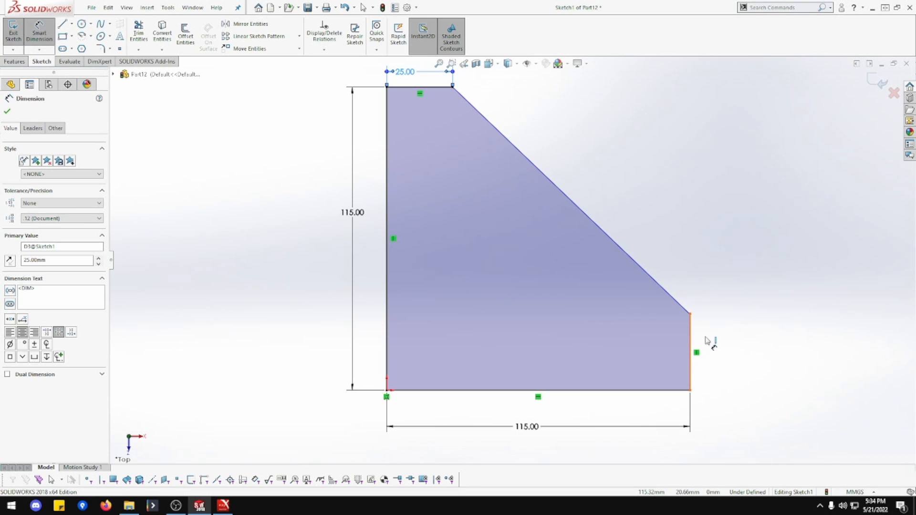
left_click(690, 341)
left_click(728, 352)
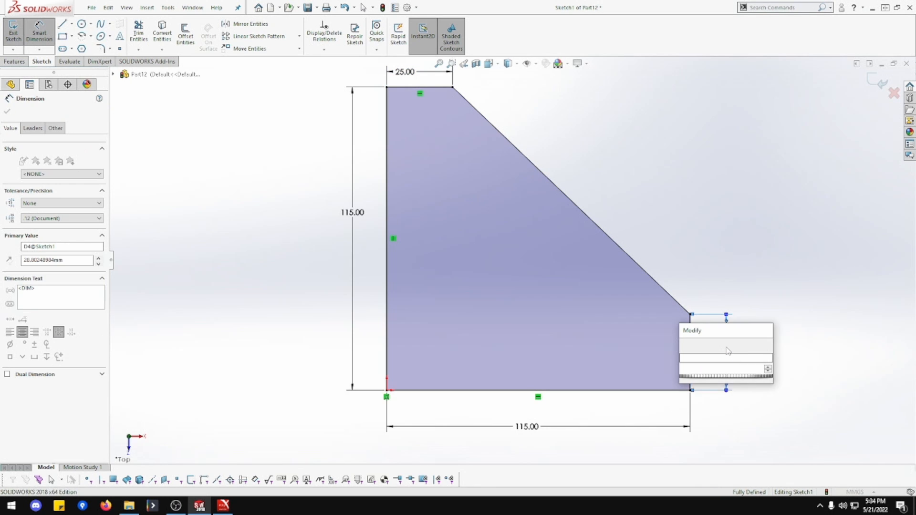
type("25")
key("Return")
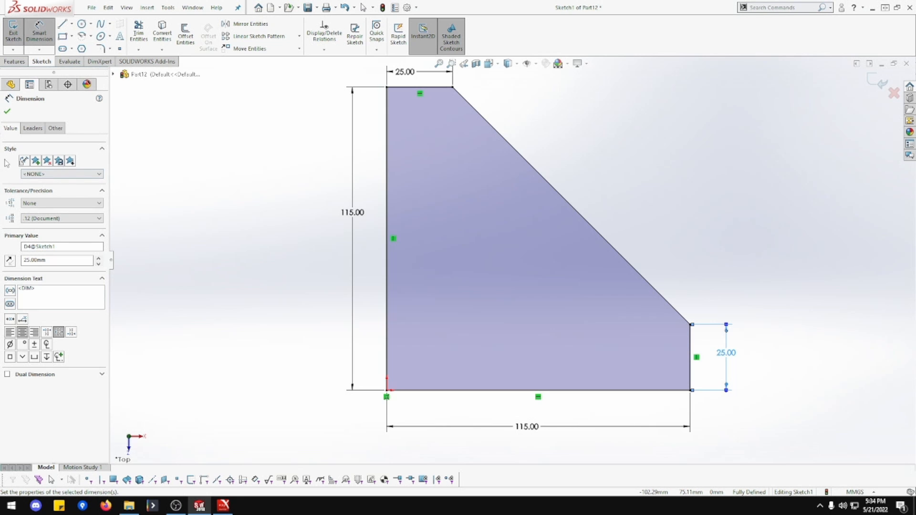
Step: Extrude the profile as a boss with the Mid Plane end condition and a 3 mm thickness
left_click(15, 61)
left_click(17, 34)
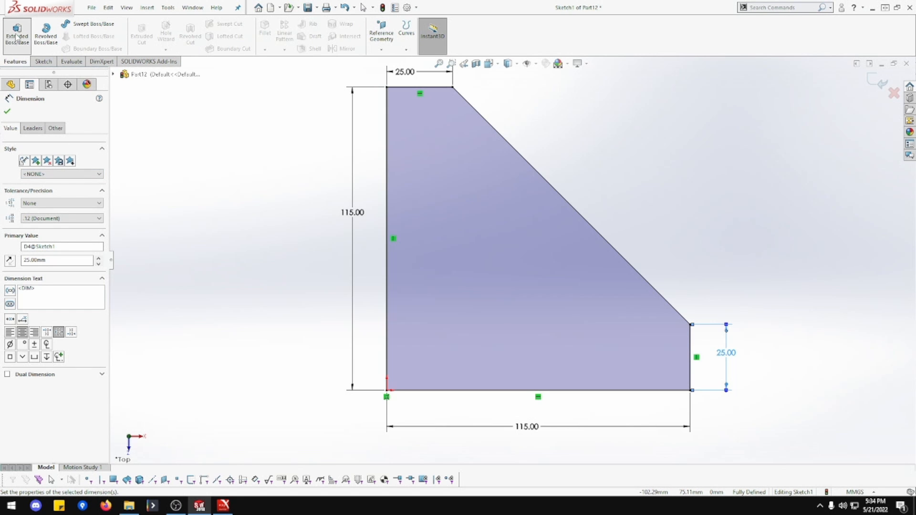
left_click(72, 169)
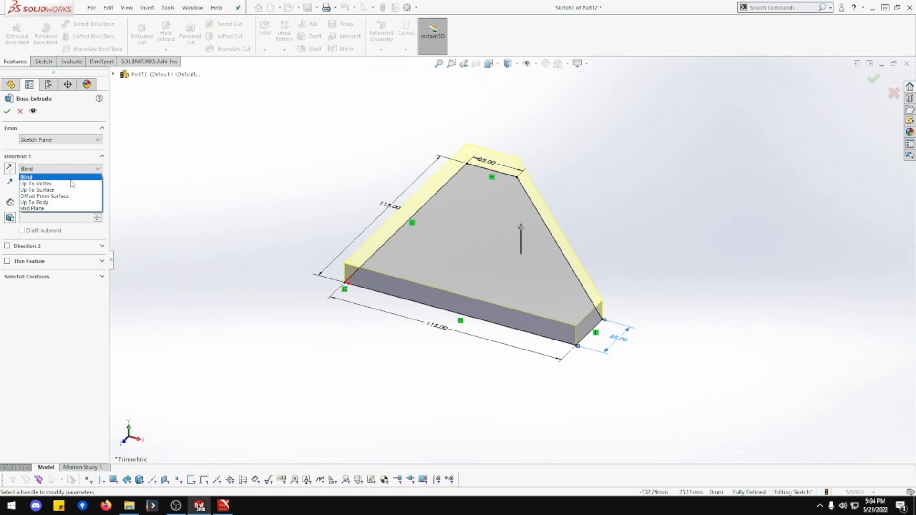
left_click(71, 184)
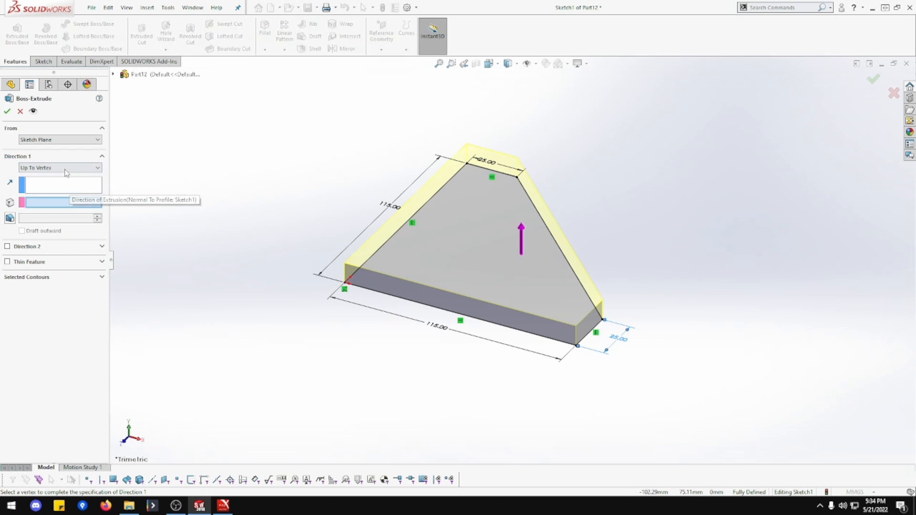
left_click(64, 169)
left_click(58, 213)
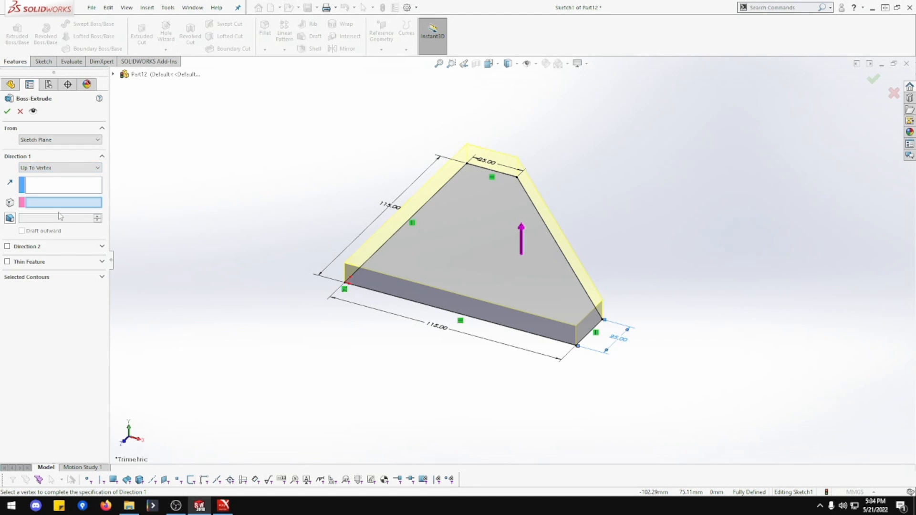
left_click(56, 168)
left_click(54, 209)
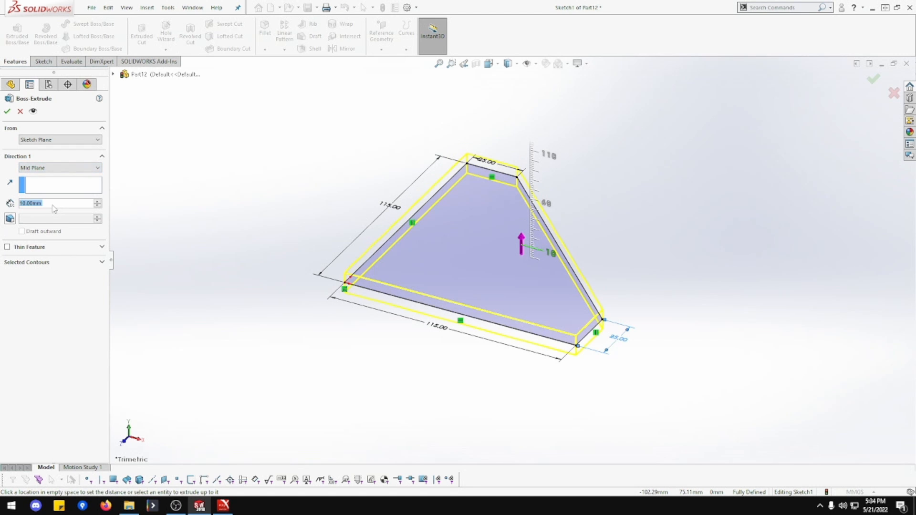
type("3")
key("Return")
left_click(7, 111)
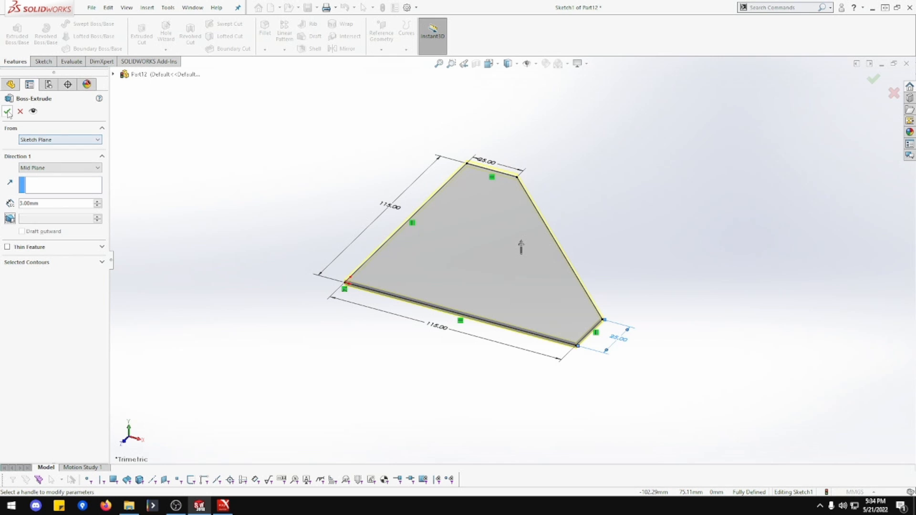
left_click(325, 246)
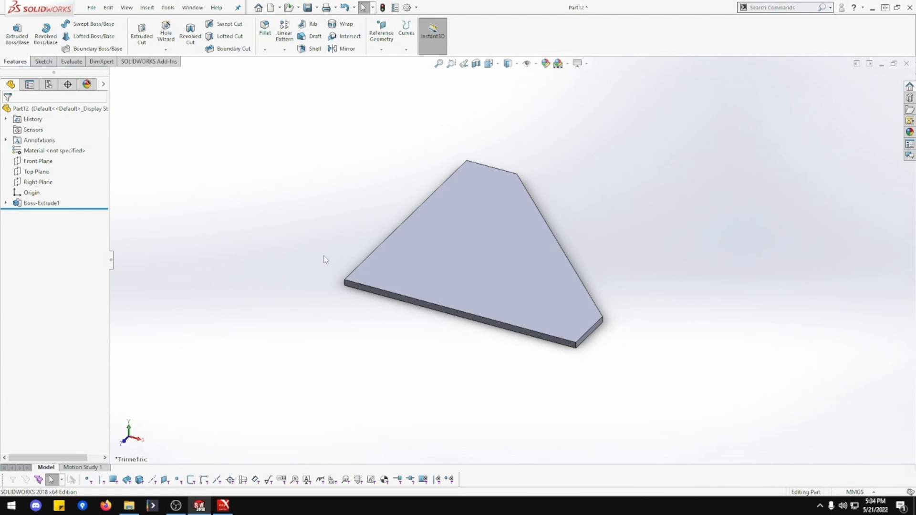
Step: Place seven drill-size Hole Wizard holes on the plate's large face, four along the left edge and three more along the bottom edge
right_click(426, 260)
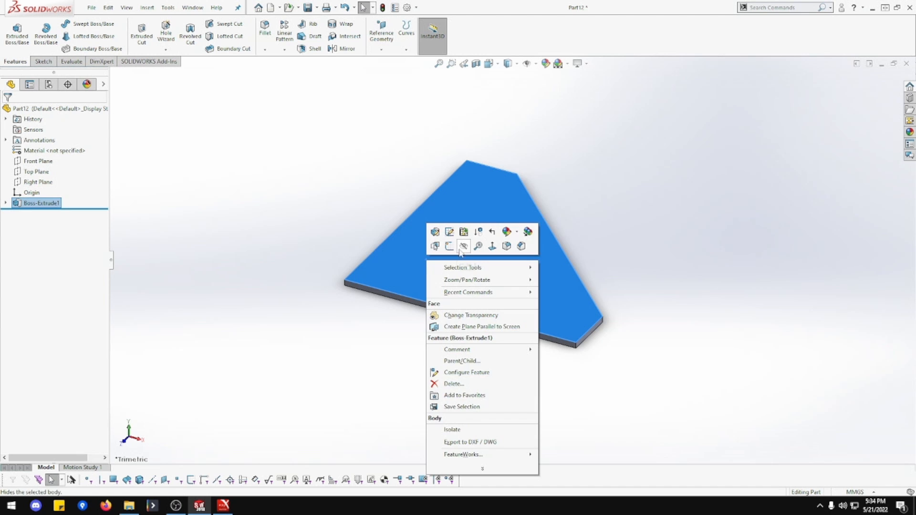
left_click(505, 246)
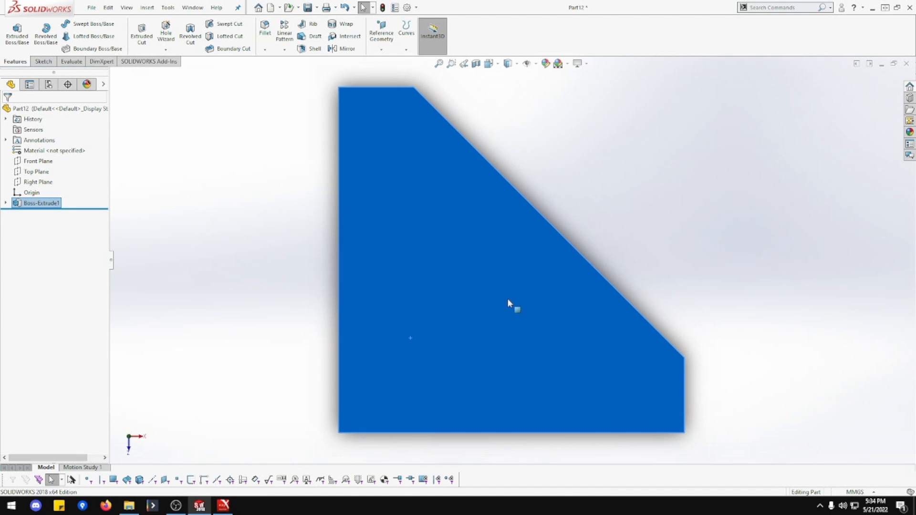
left_click(646, 191)
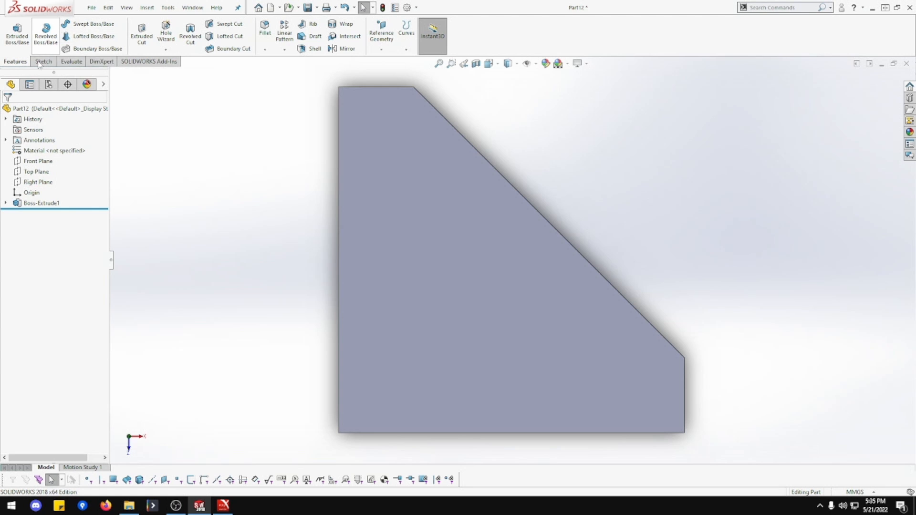
left_click(164, 33)
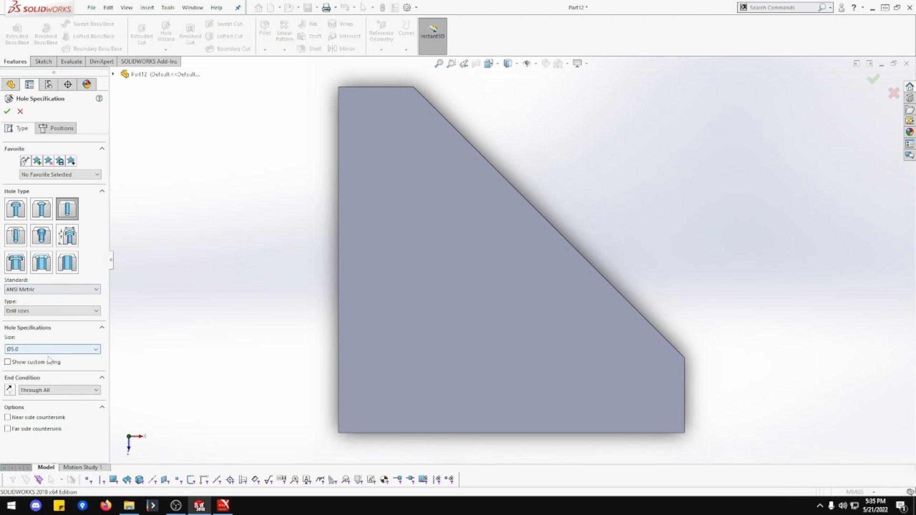
left_click(56, 128)
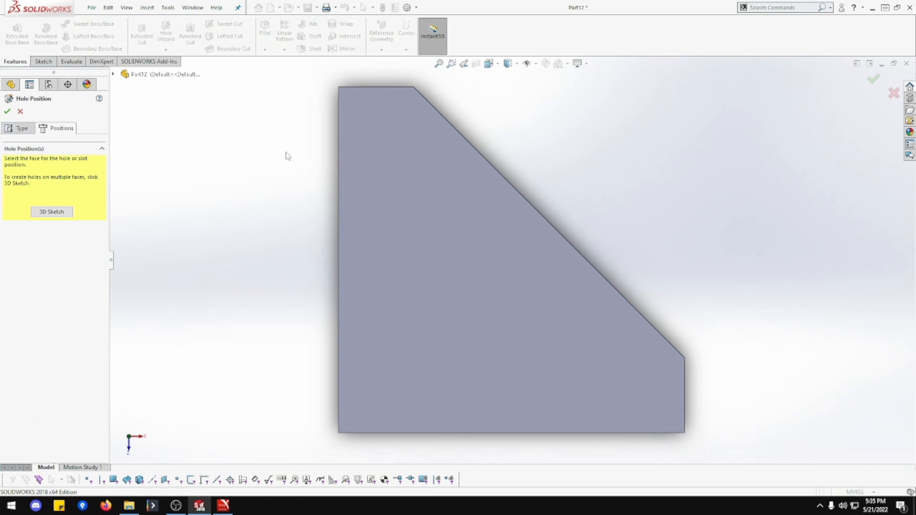
left_click(360, 119)
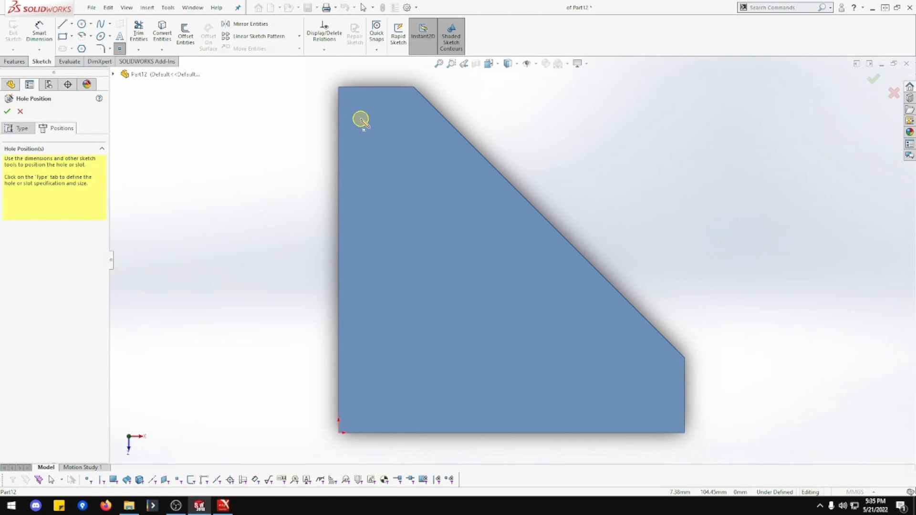
left_click(360, 201)
left_click(365, 308)
left_click(365, 407)
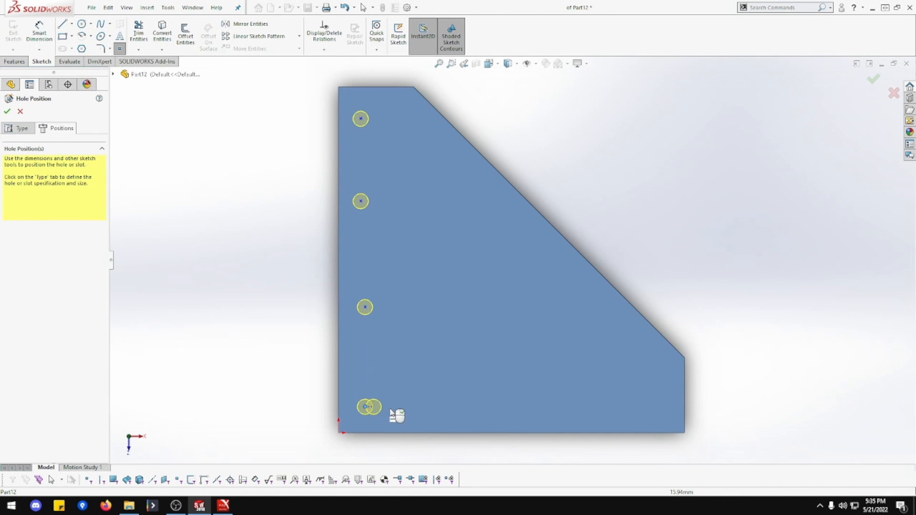
left_click(420, 407)
left_click(516, 406)
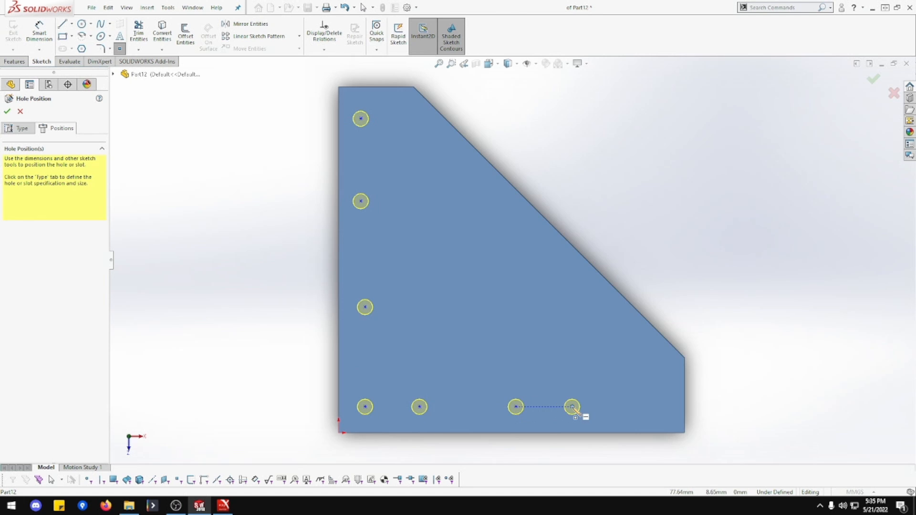
left_click(572, 407)
key("Escape")
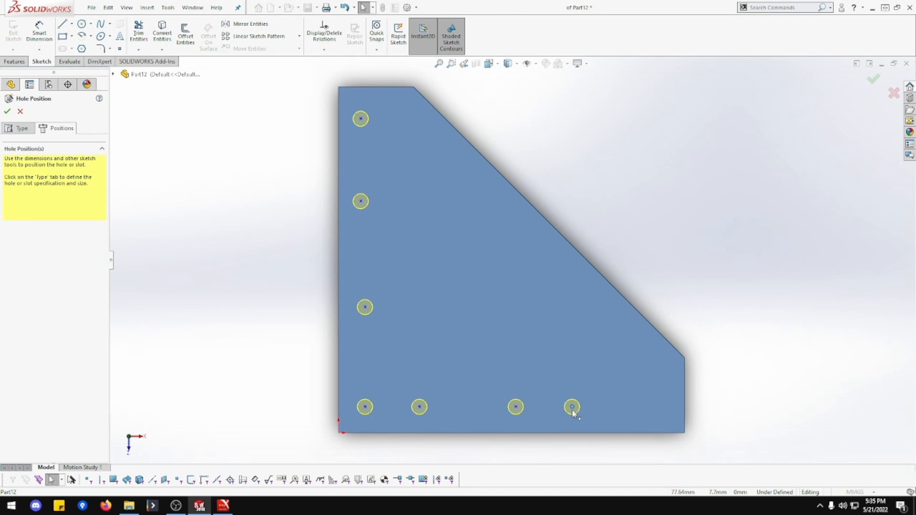
Step: Add a horizontal relation to the four hole centres along the plate's bottom edge
left_click(515, 407)
left_click(419, 406, "ctrl")
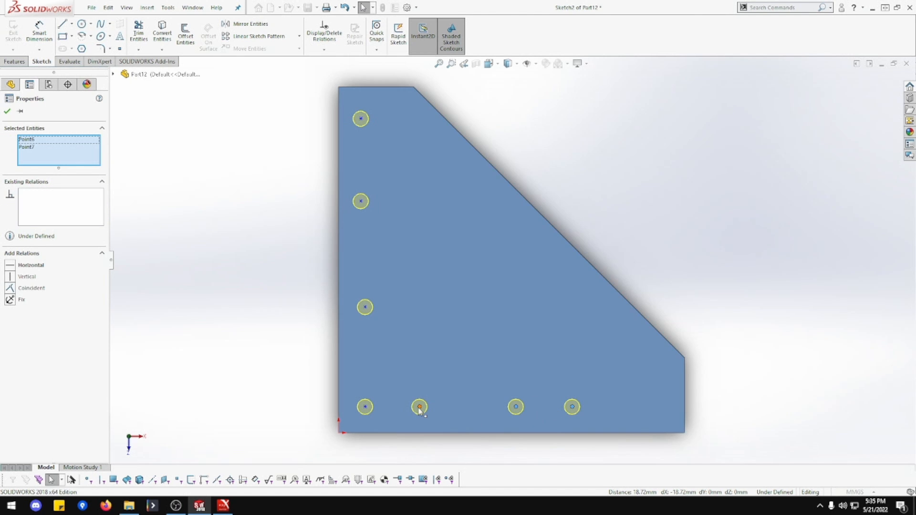
left_click(365, 407, "ctrl")
left_click(365, 406, "ctrl")
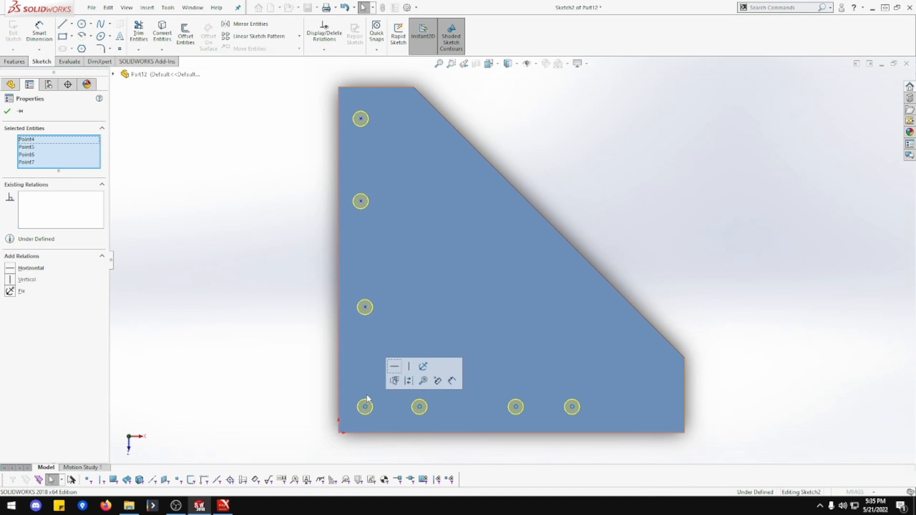
left_click(396, 368)
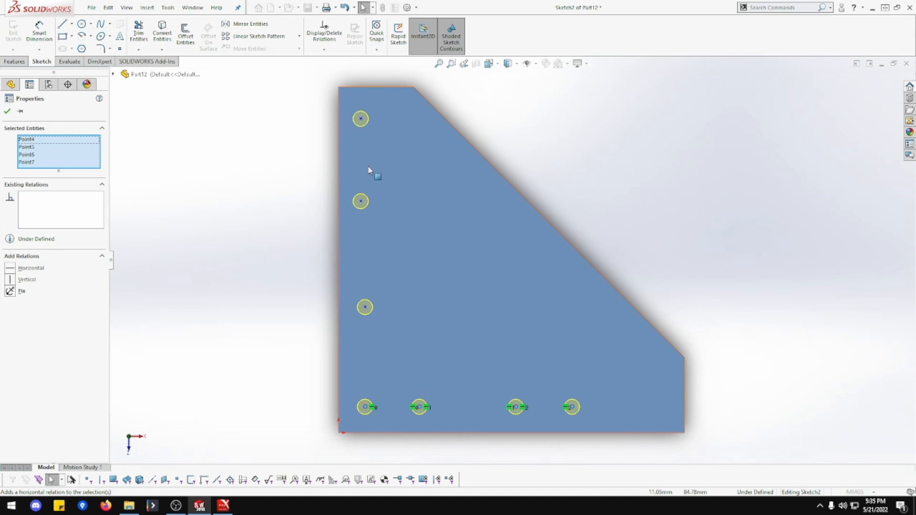
Step: Add a vertical relation to the four hole centres along the plate's left edge, including the corner hole
left_click(361, 119)
left_click(360, 201, "ctrl")
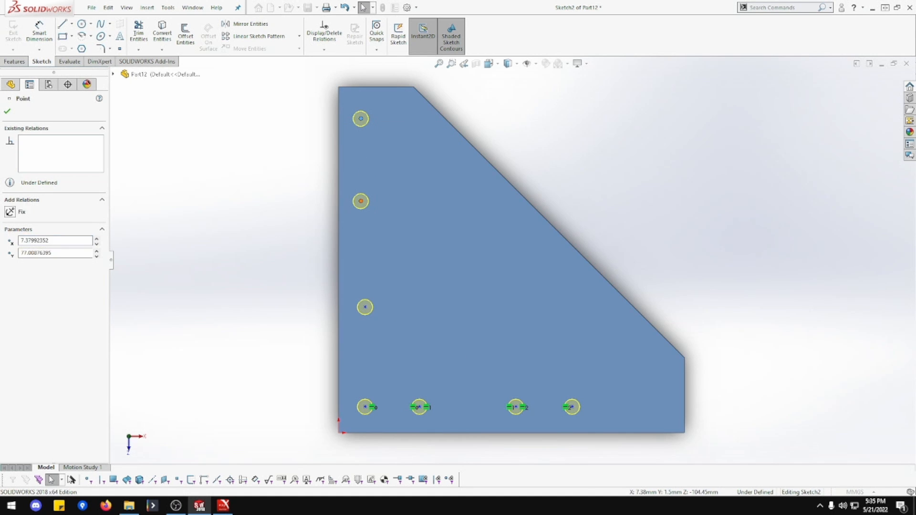
left_click(365, 308, "ctrl")
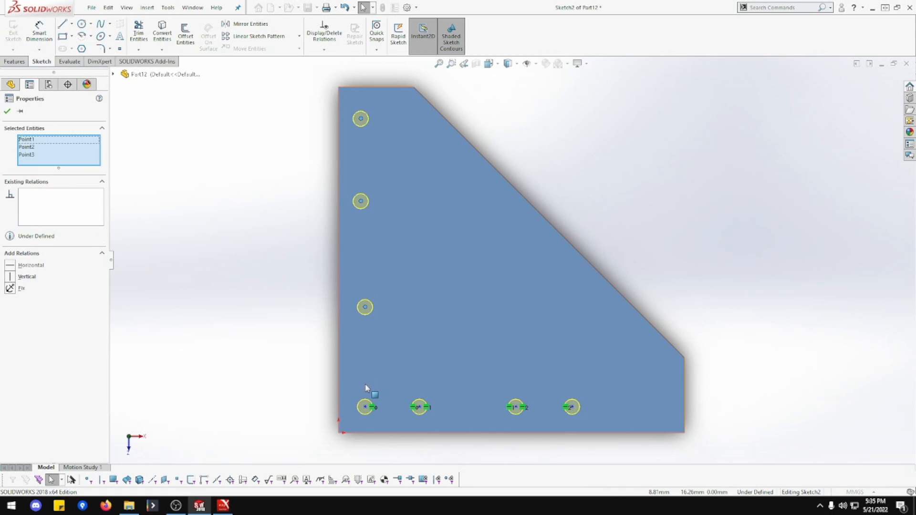
left_click(365, 407, "ctrl")
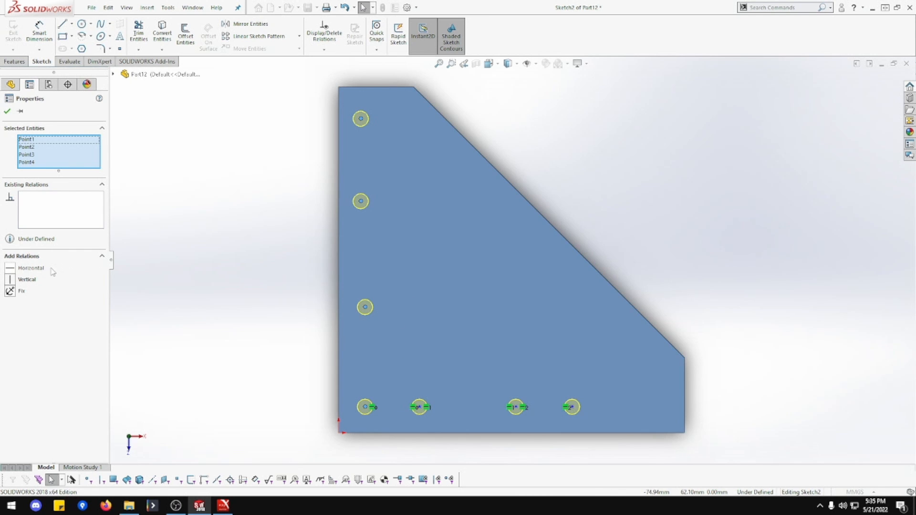
left_click(13, 282)
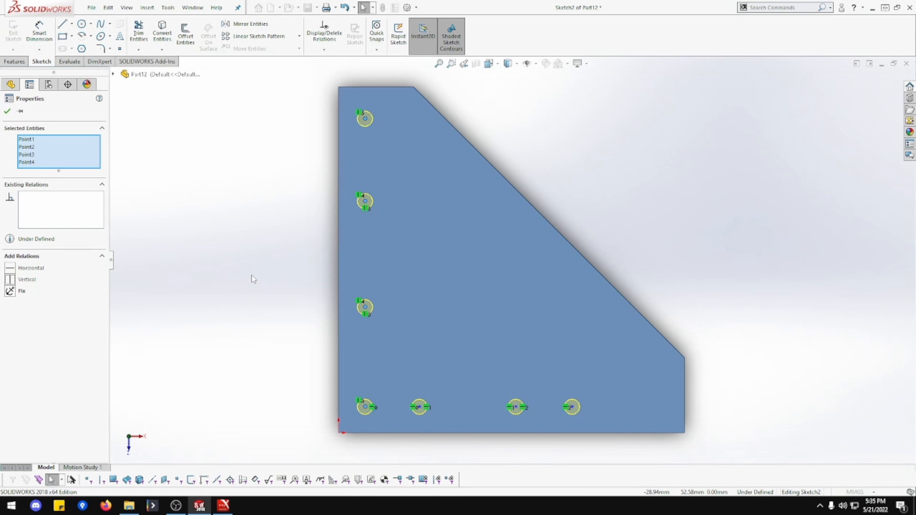
Step: Dimension the corner hole's centre 11 mm from the plate's bottom edge
left_click(40, 32)
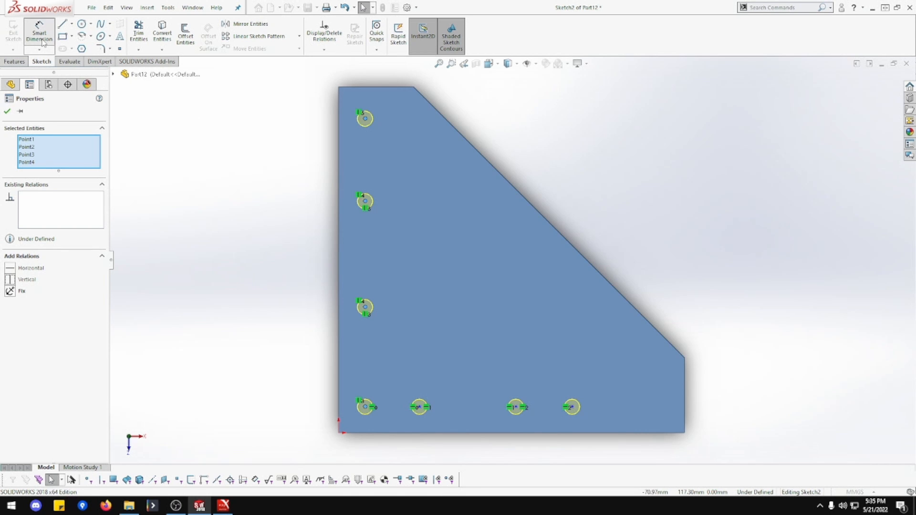
left_click(366, 407)
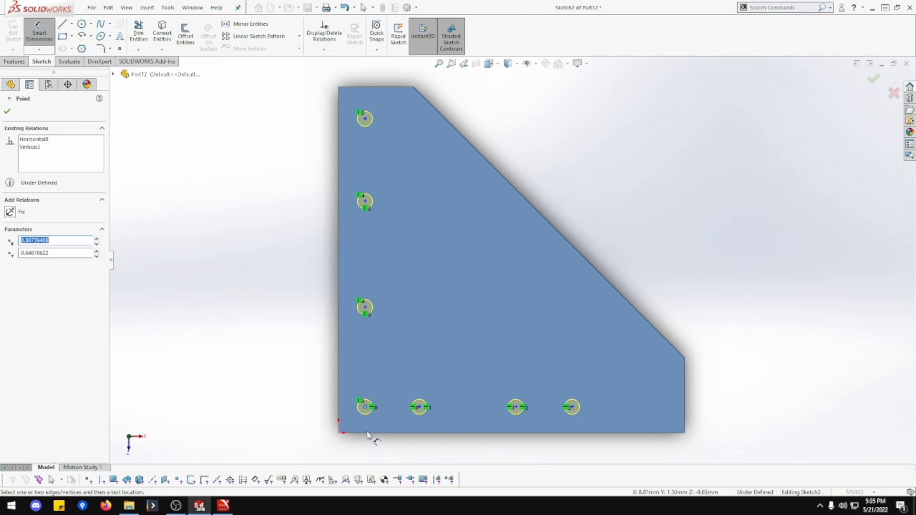
left_click(371, 432)
left_click(303, 424)
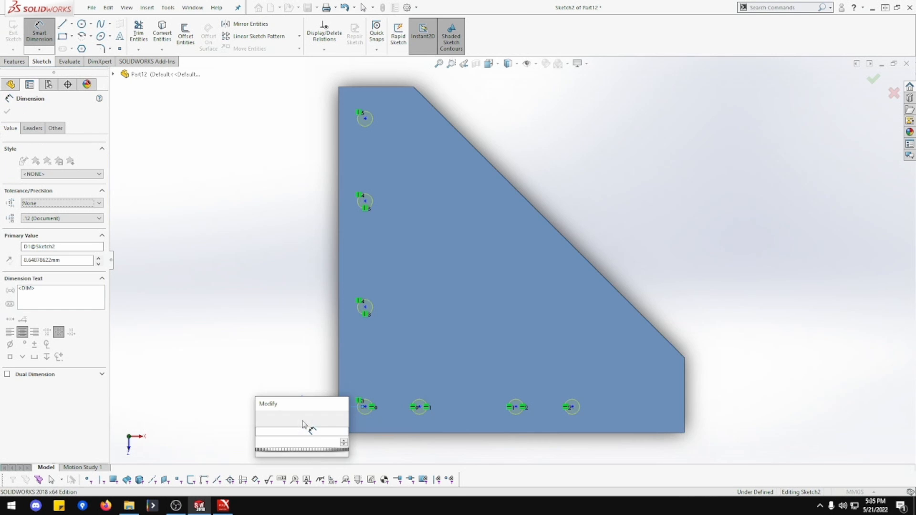
type("11")
key("Return")
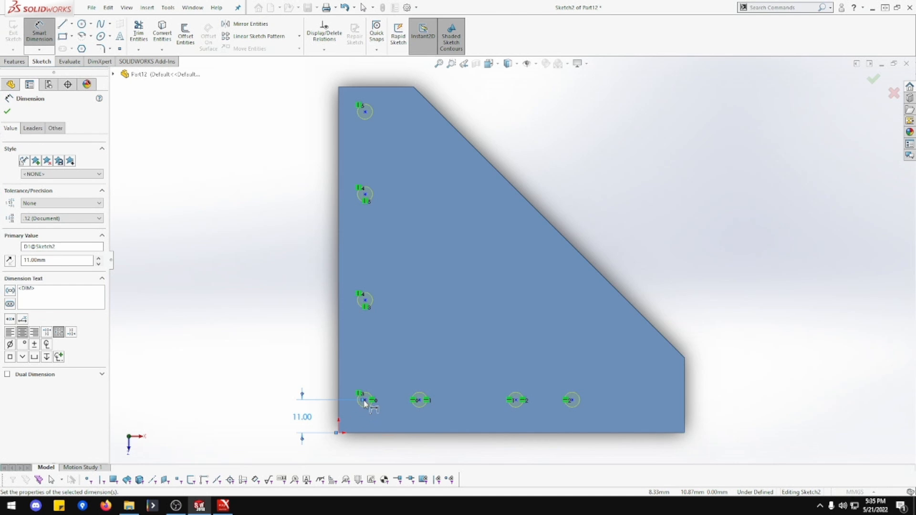
Step: Dimension the corner hole's centre 11 mm from the plate's left edge
left_click(365, 401)
left_click(339, 412)
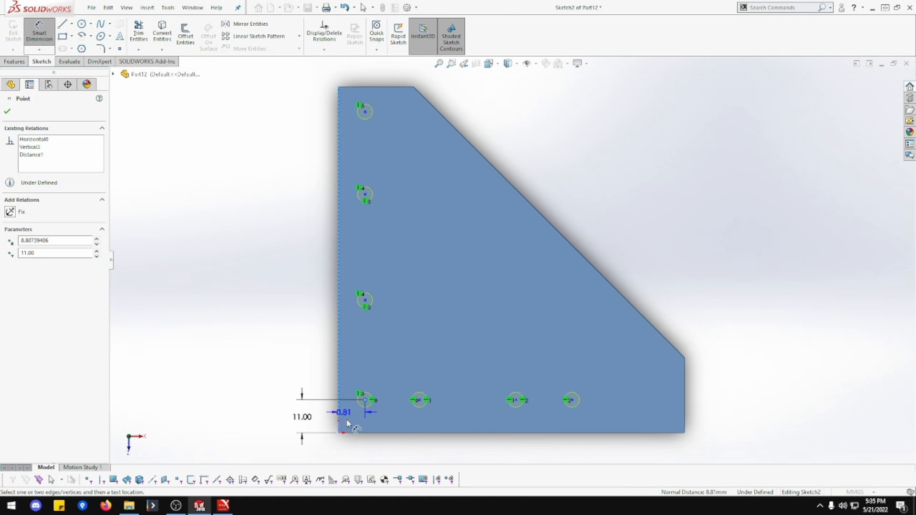
left_click(361, 452)
type("11")
key("Return")
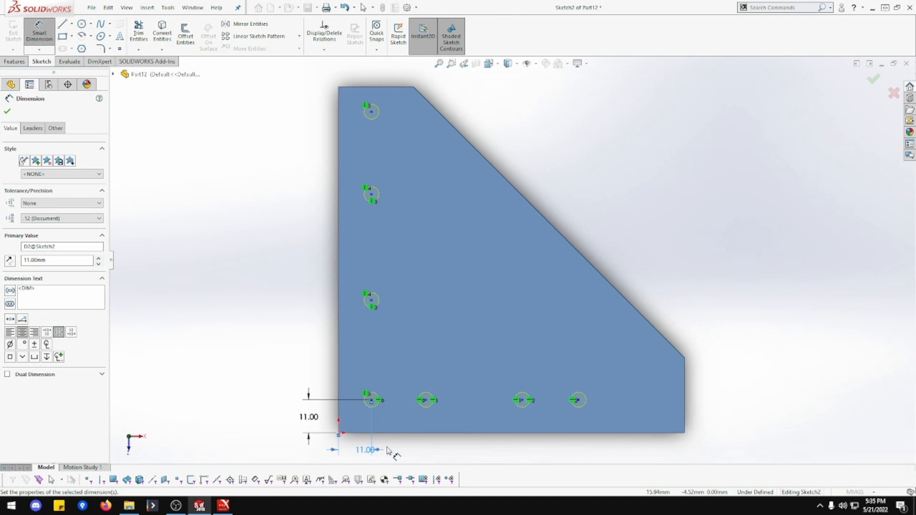
Step: Set the spacing between the corner hole and the second hole of the bottom row to 30 mm
left_click(382, 408)
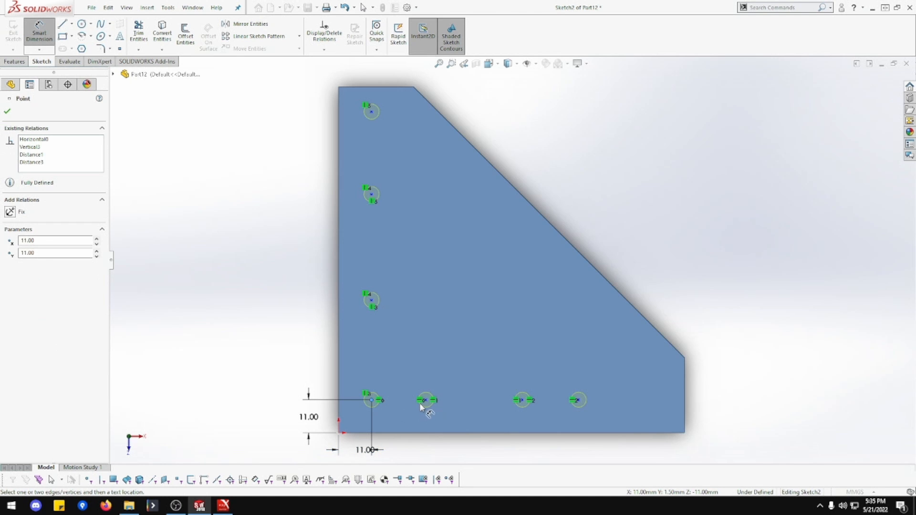
left_click(426, 401)
left_click(404, 452)
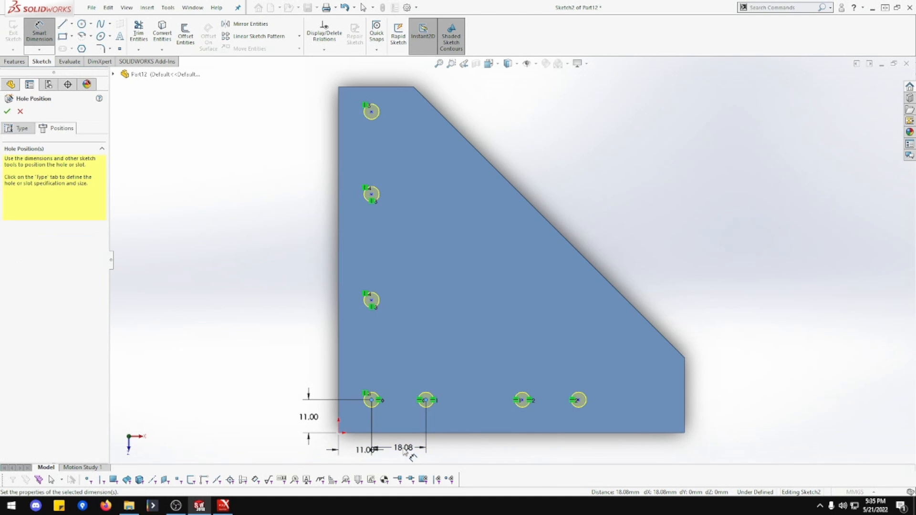
type("30")
key("Return")
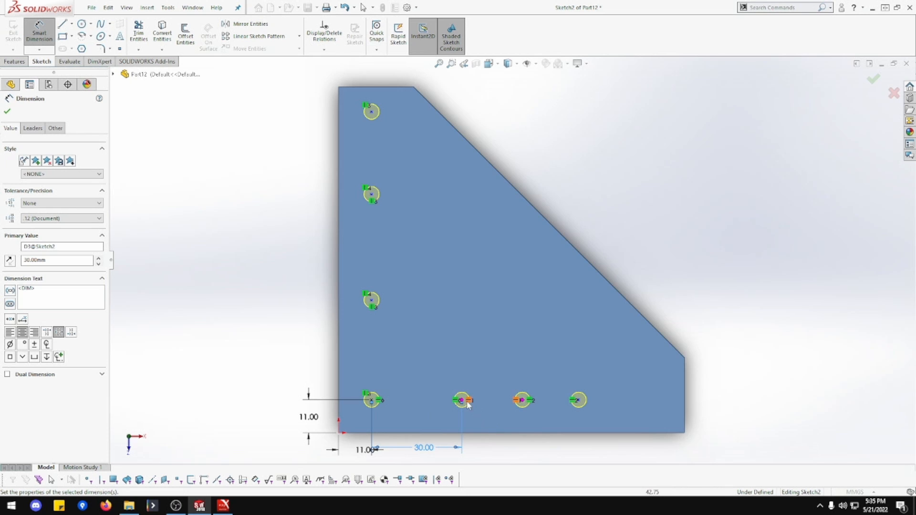
Step: Set the spacing between the second and third holes of the bottom row to 30 mm
left_click(464, 401)
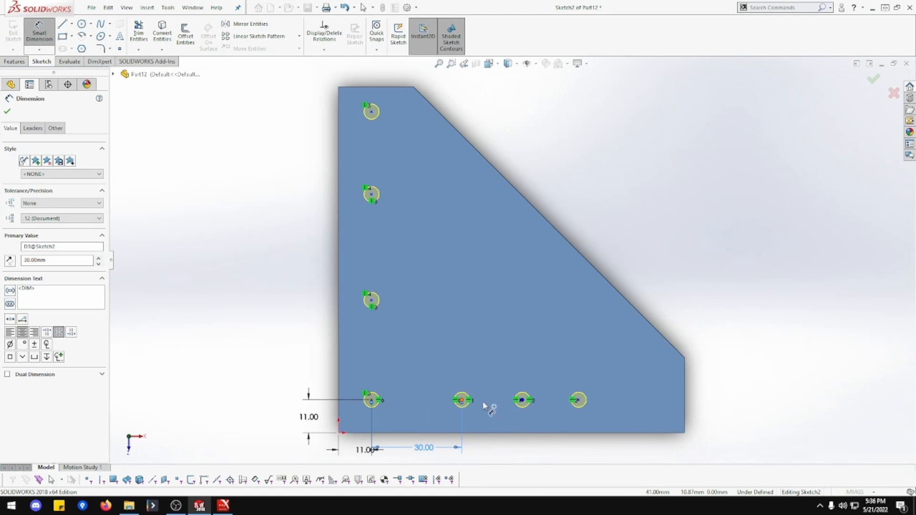
left_click(522, 401)
left_click(502, 444)
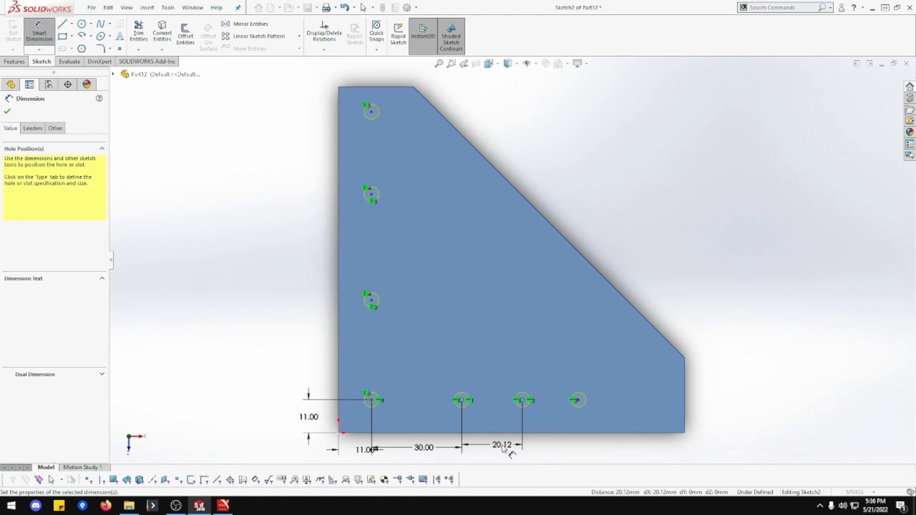
type("30")
key("Return")
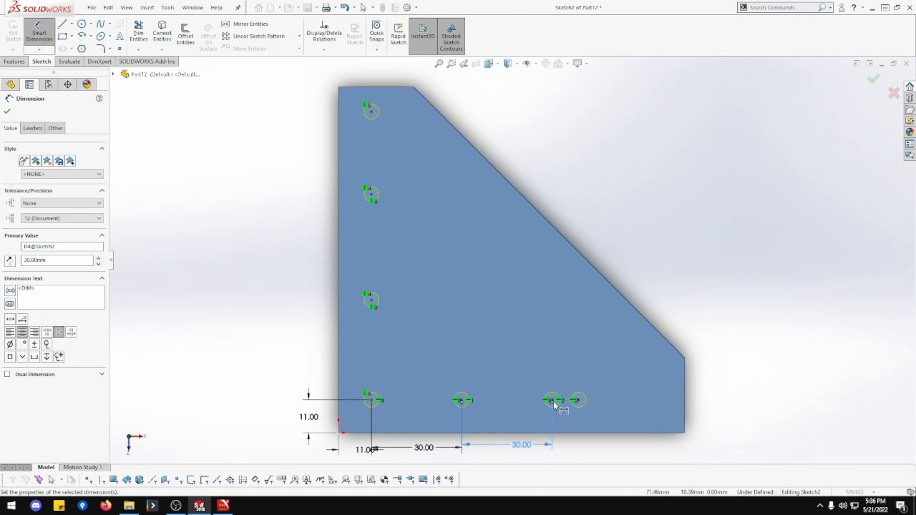
left_click_drag(554, 402, 578, 400)
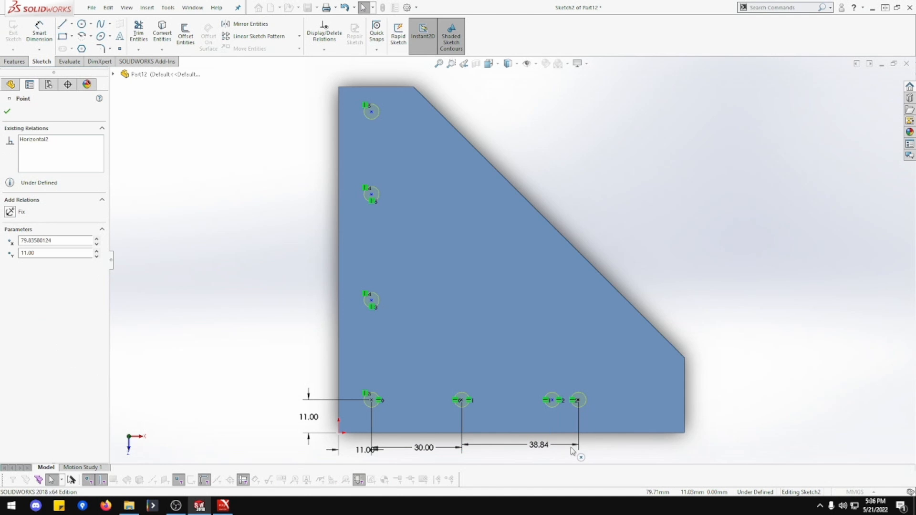
left_click(573, 451)
key("ctrl+z")
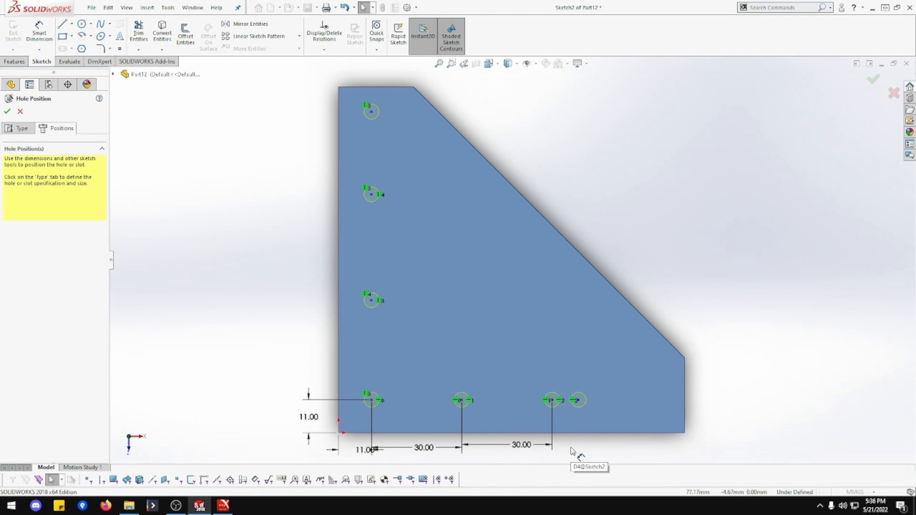
left_click(578, 400)
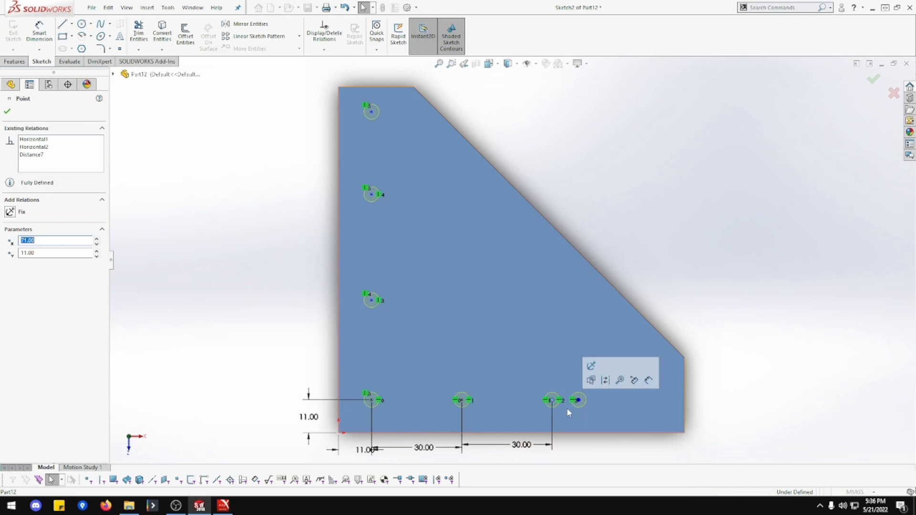
left_click(207, 232)
Step: Set the spacing between the third and fourth holes of the bottom row to 30 mm
left_click(39, 33)
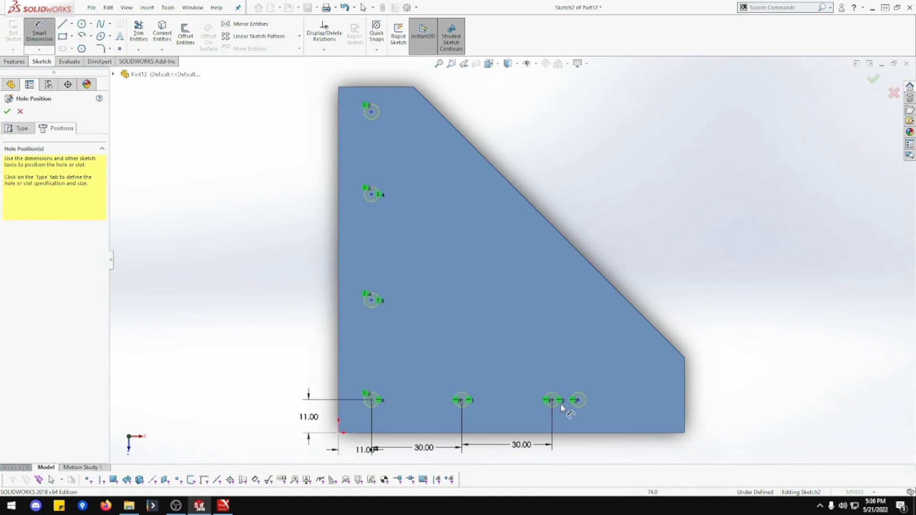
left_click(579, 401)
left_click(578, 402)
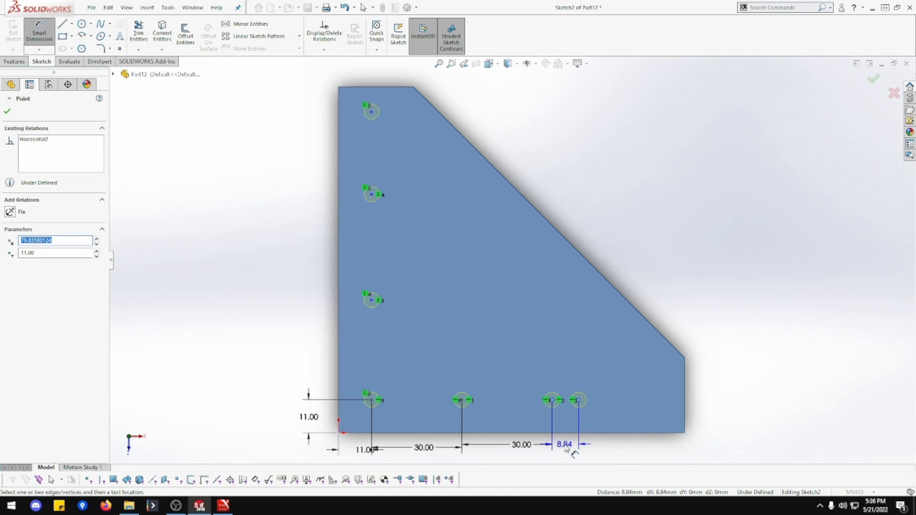
left_click(564, 448)
type("30")
key("Return")
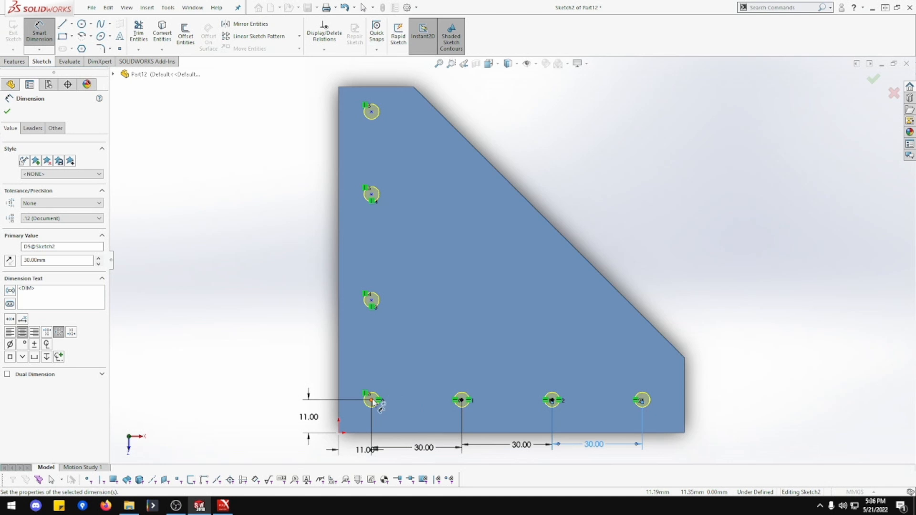
Step: Set the spacing between the corner hole and the second hole of the vertical row to 30 mm
left_click(372, 401)
left_click(312, 324)
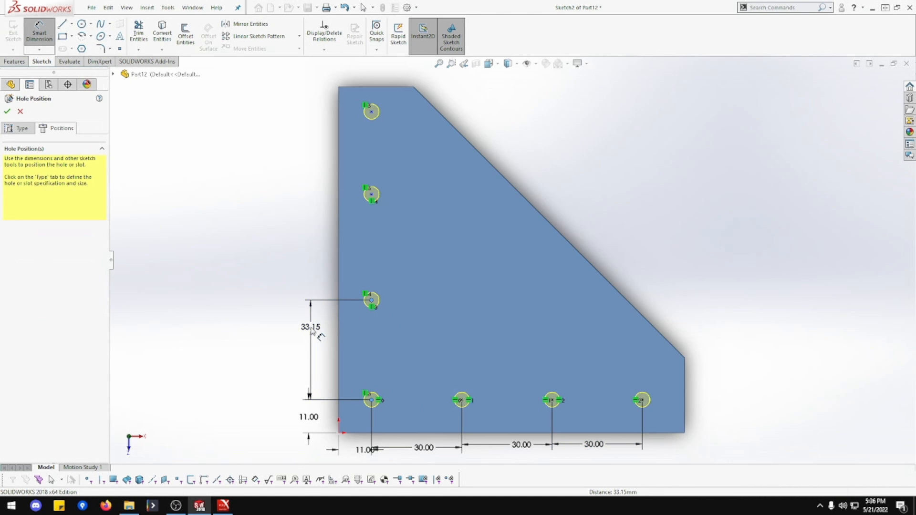
type("30")
key("Return")
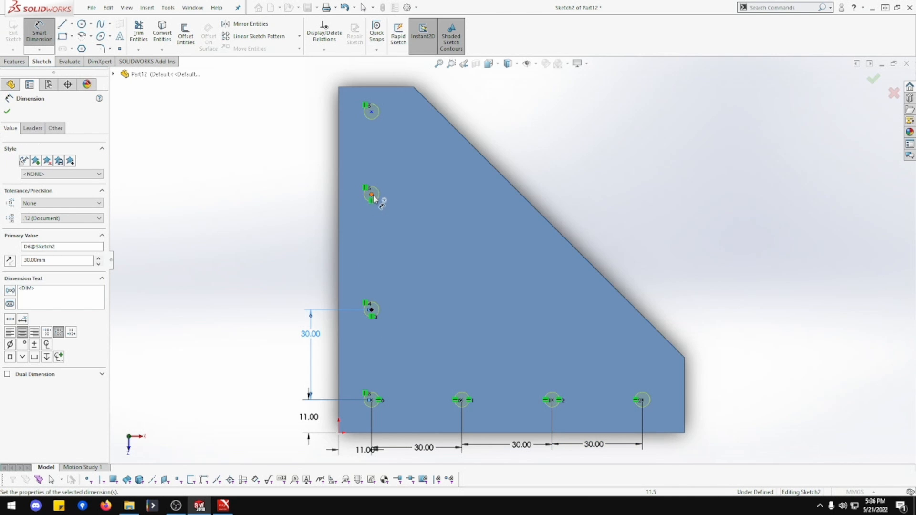
Step: Set the spacing between the second and third holes of the vertical row to 30 mm
left_click(371, 194)
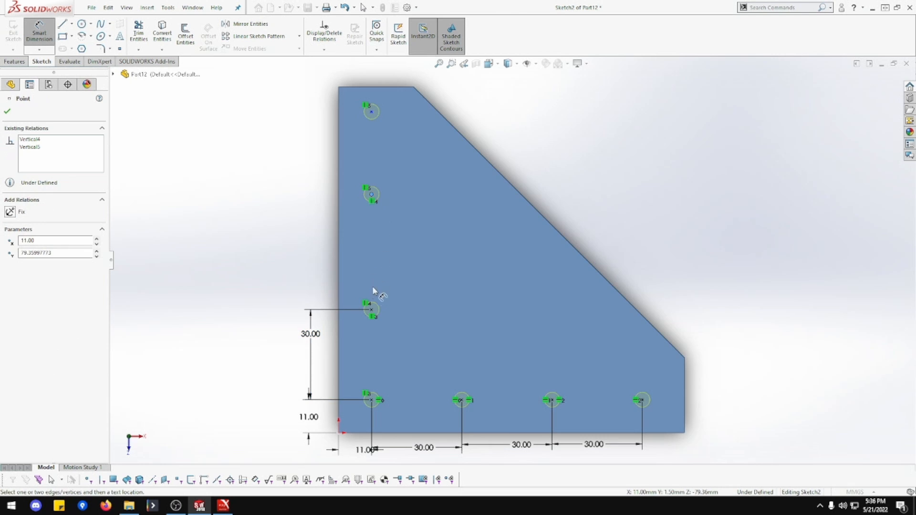
left_click(371, 310)
left_click(324, 259)
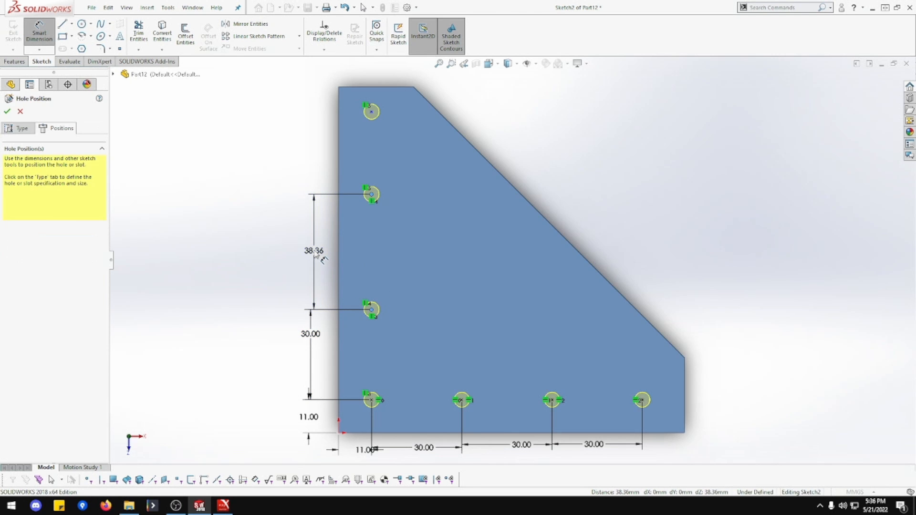
type("30")
key("Return")
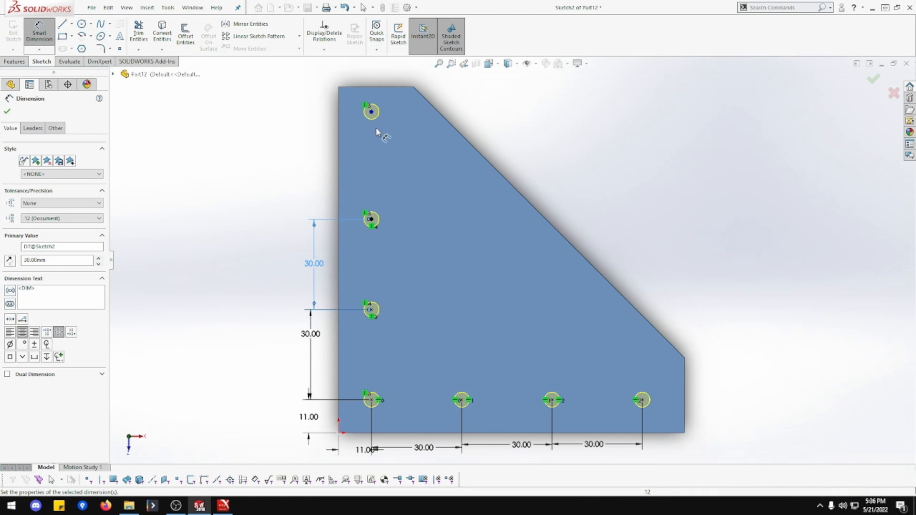
Step: Set the spacing between the third and fourth holes of the vertical row to 30 mm and complete the hole feature
left_click(371, 112)
left_click(372, 219)
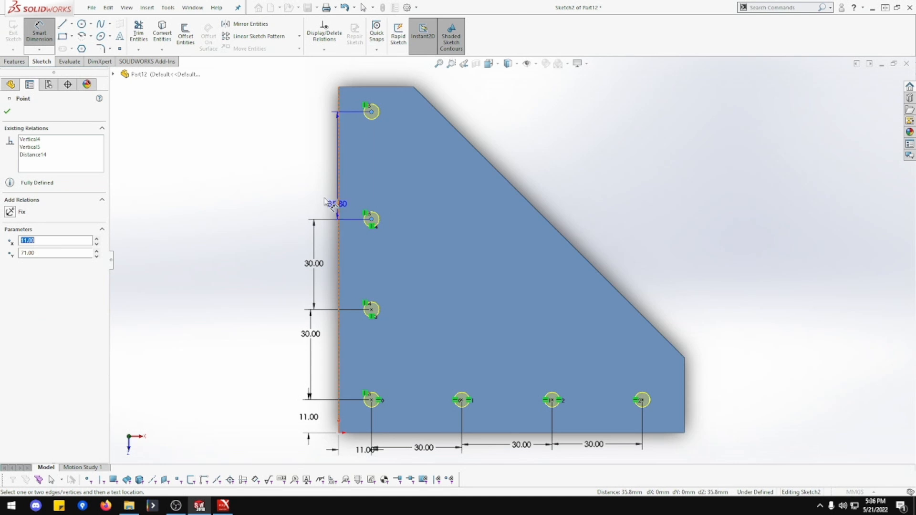
left_click(323, 181)
type("30")
key("Return")
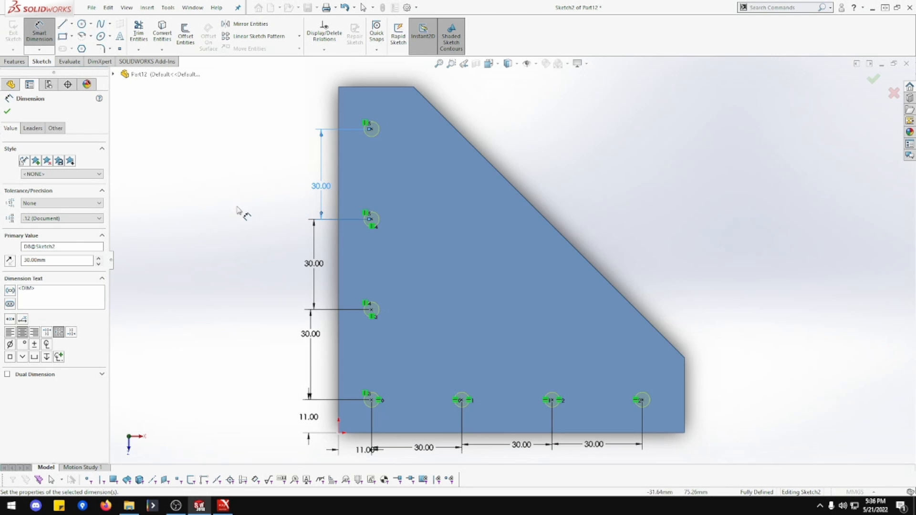
left_click(7, 114)
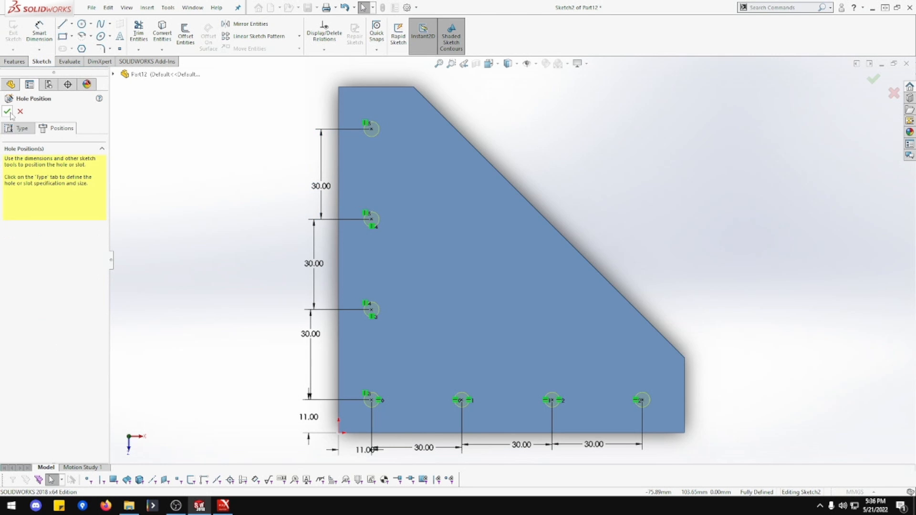
left_click(8, 113)
middle_click_drag(286, 264, 417, 258)
left_click(411, 201)
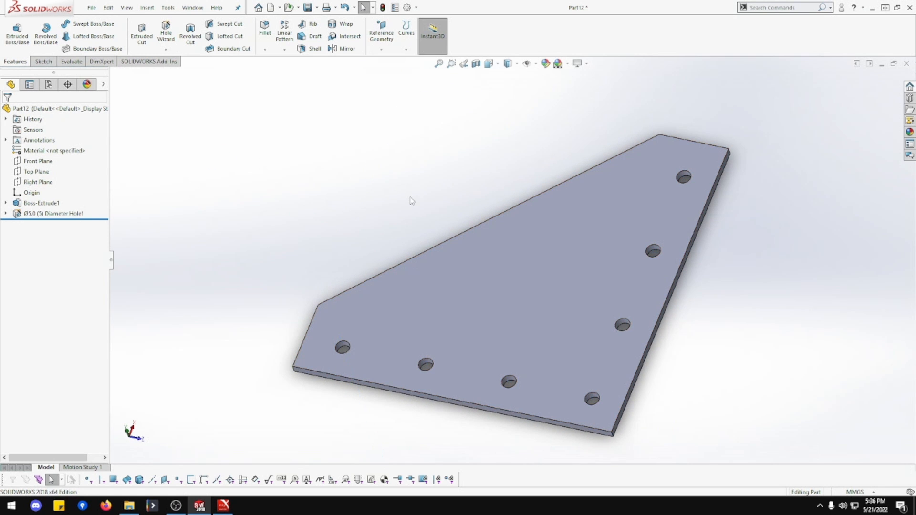
middle_click_drag(416, 203, 488, 292)
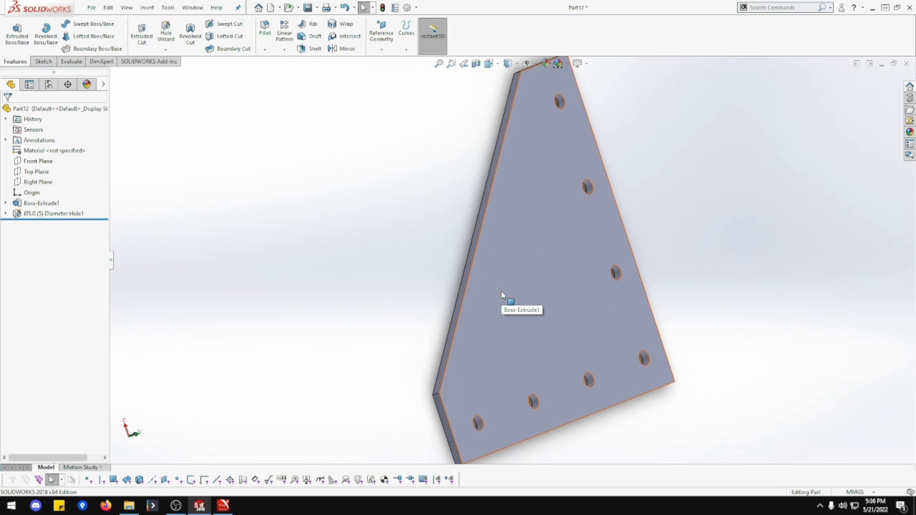
middle_click_drag(447, 252, 272, 396)
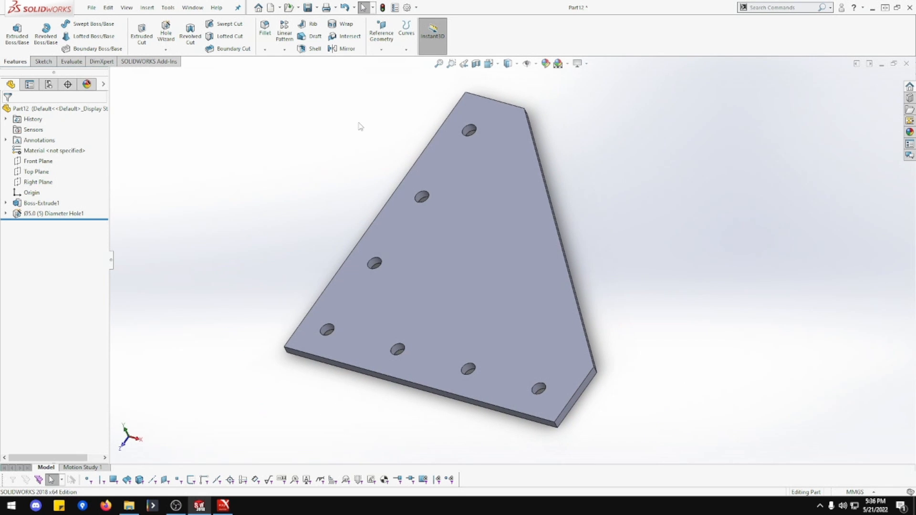
left_click(438, 64)
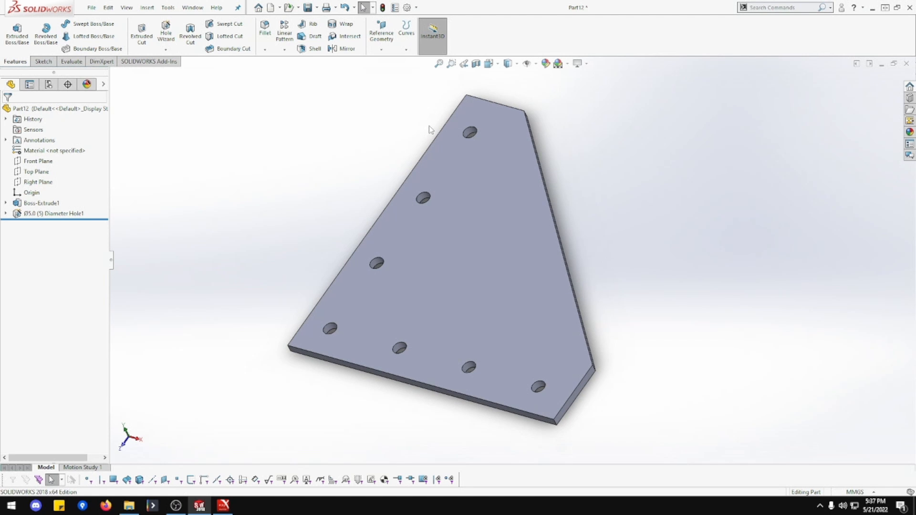